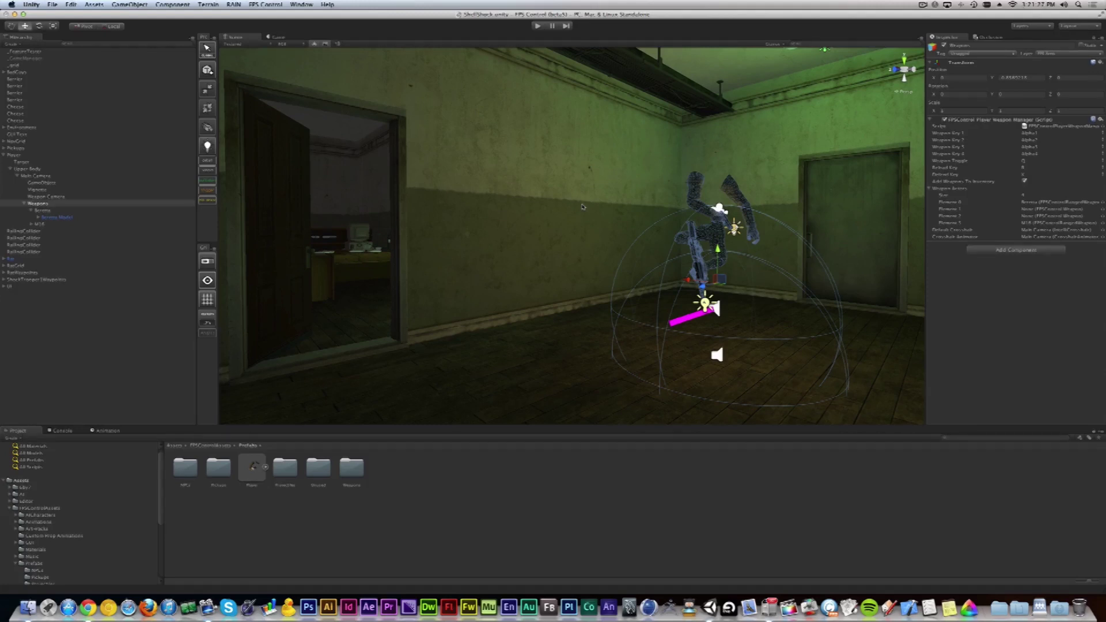
# - Enter play mode to preview the current crosshair in the first-person Game view
pyautogui.click(536, 27)
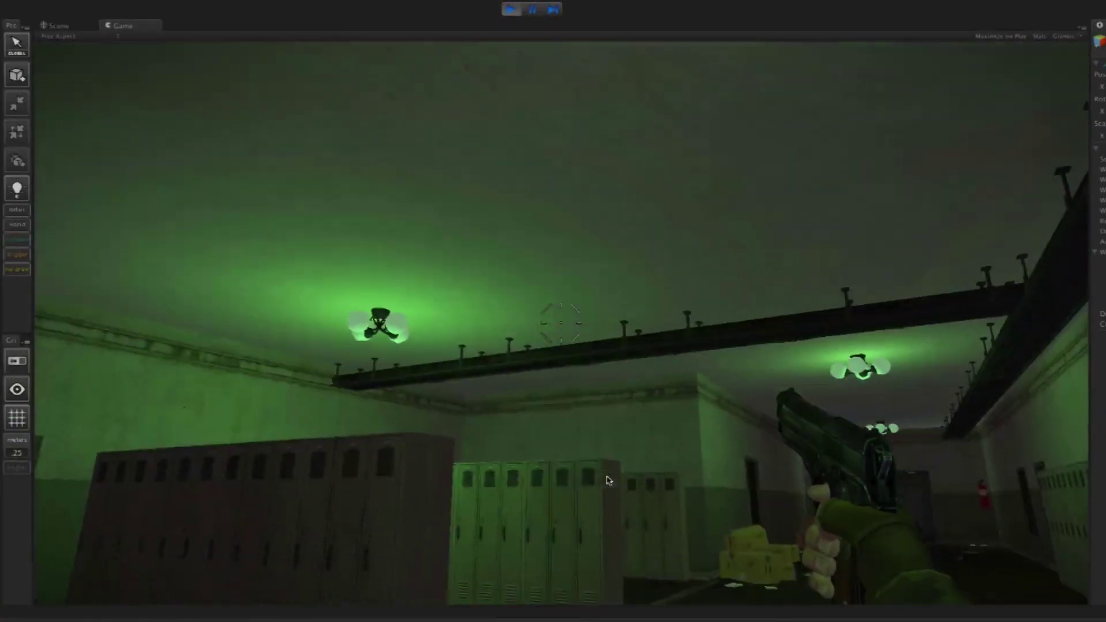
# - Walk the corridor toward the double doors and switch from the Beretta pistol to the M16 rifle
pyautogui.press('w')
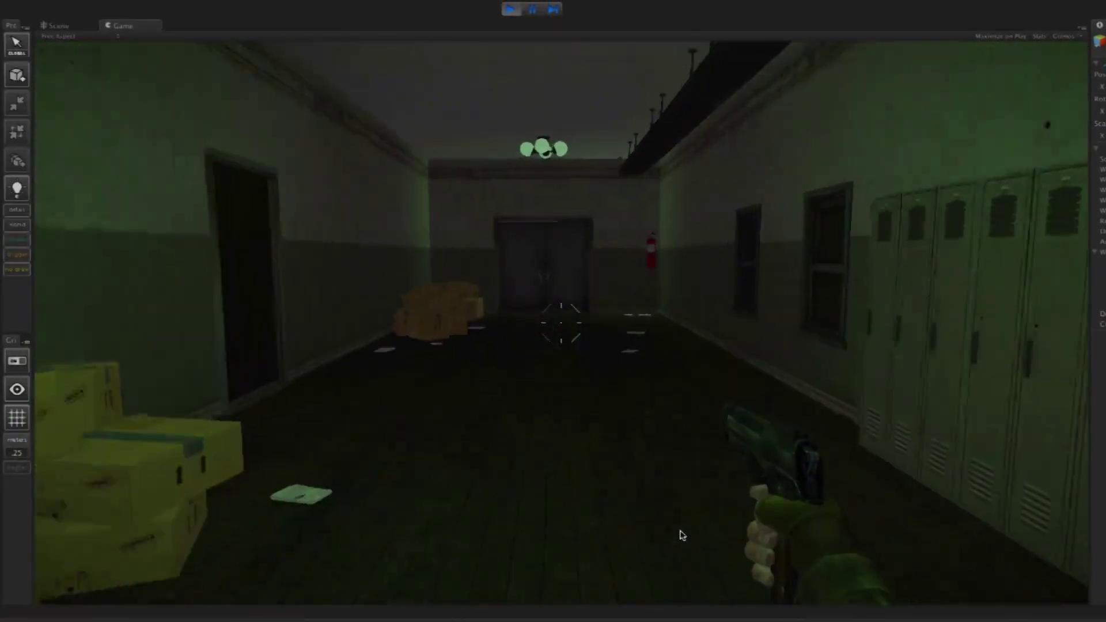
pyautogui.press('w')
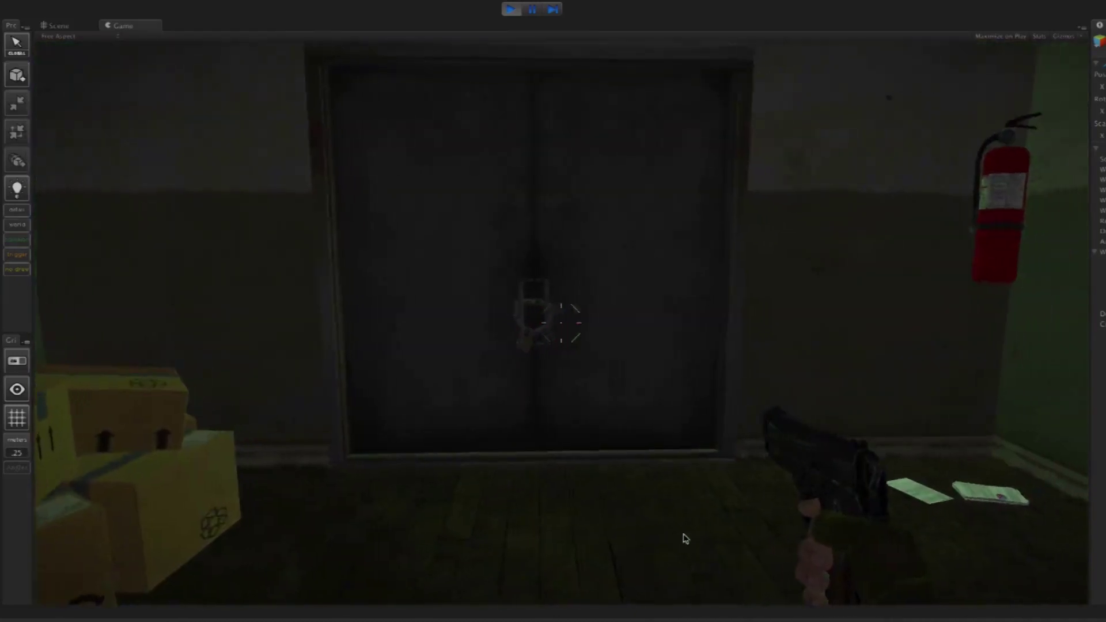
pyautogui.press('s')
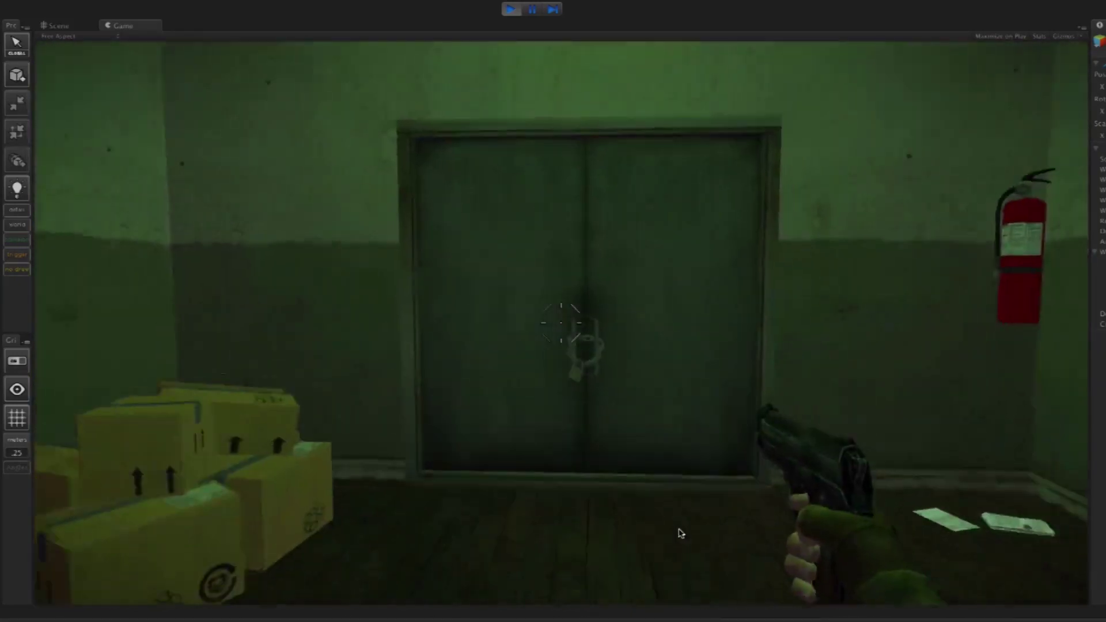
pyautogui.press('2')
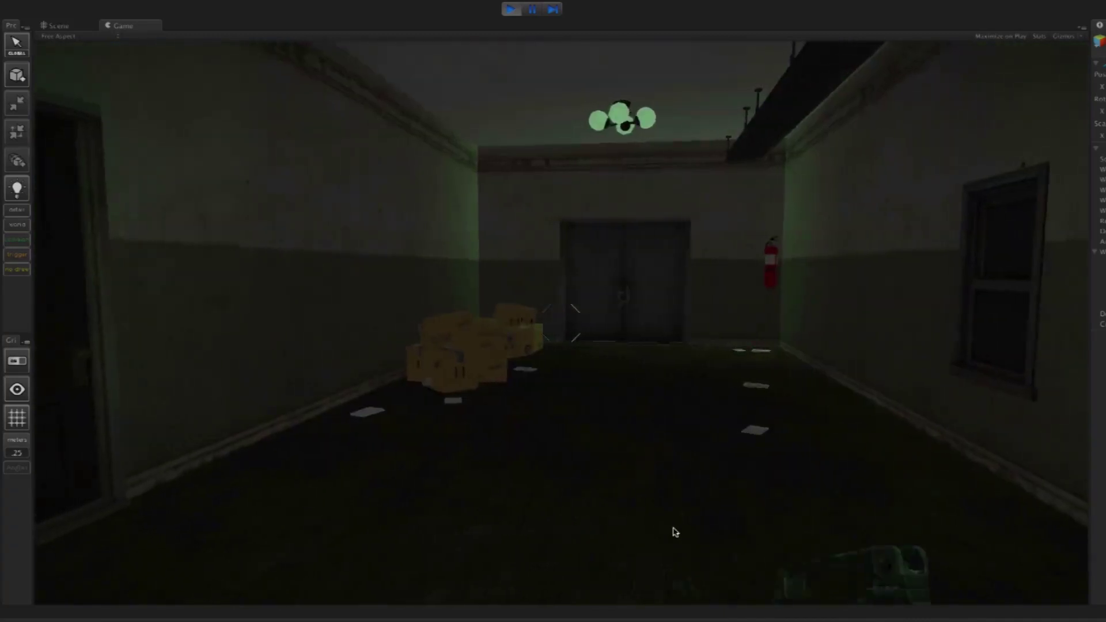
pyautogui.press('s')
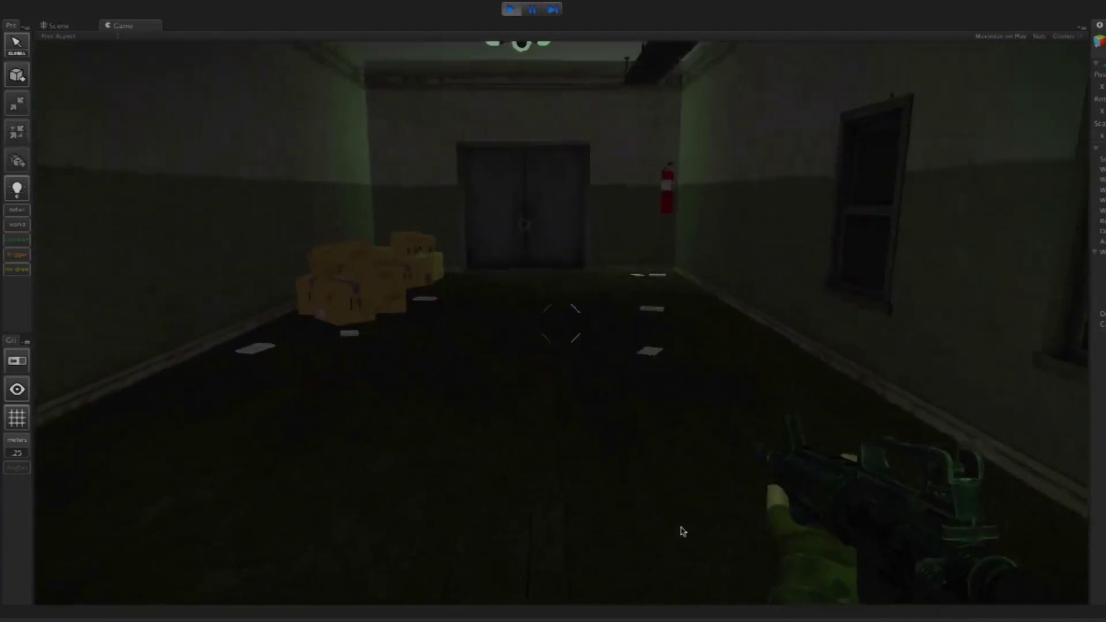
pyautogui.press('w')
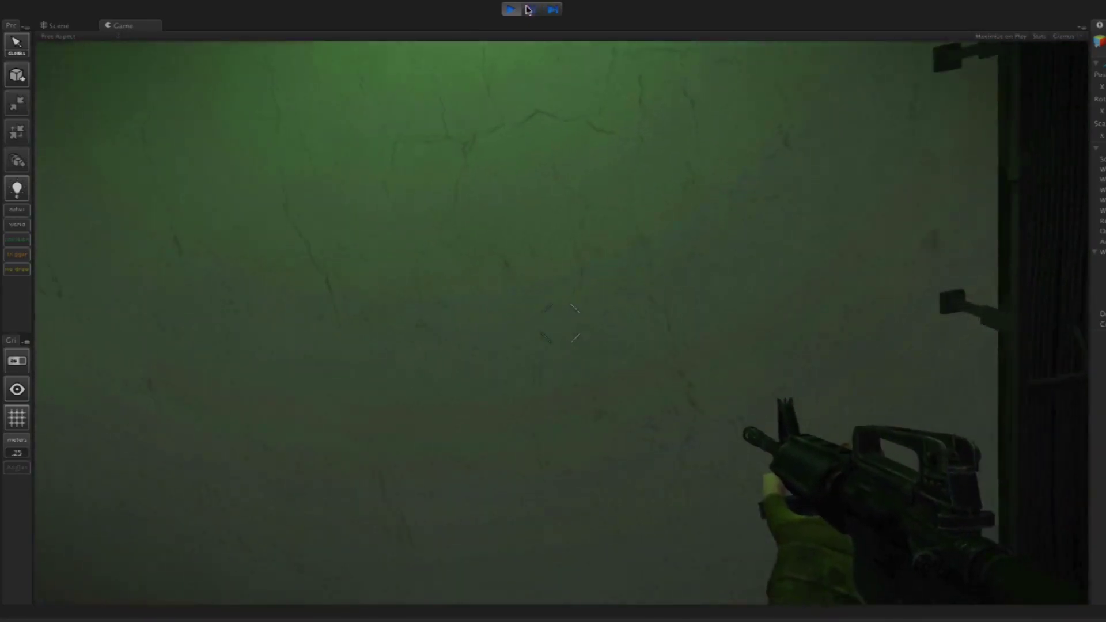
# - Stop play mode and inspect Main Camera and its child crosshair object
pyautogui.hotkey('ctrl', '1')
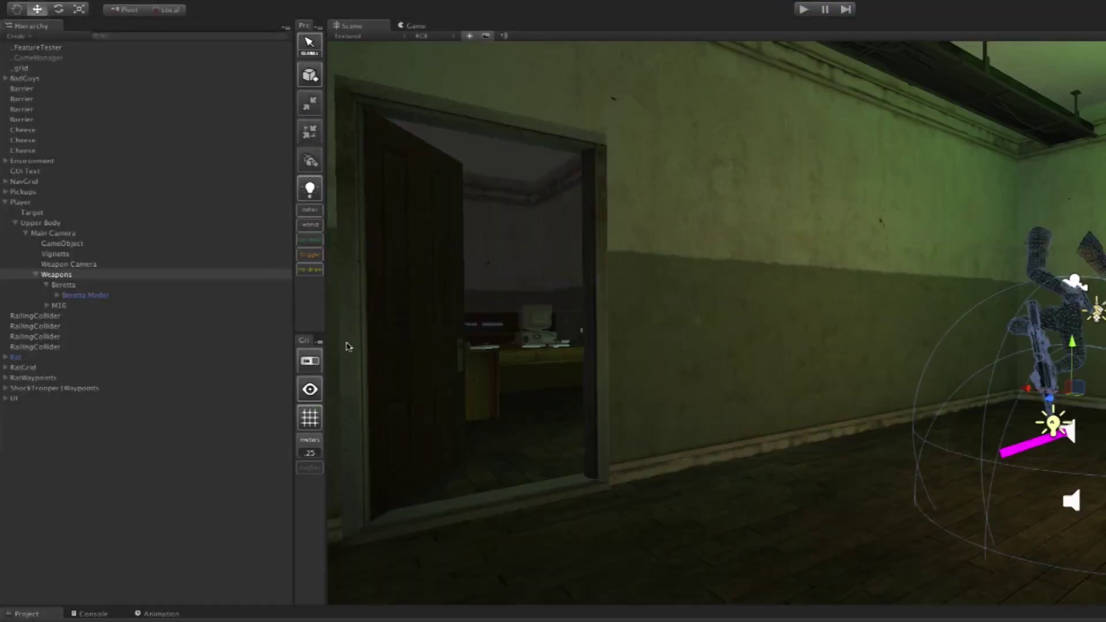
pyautogui.click(42, 233)
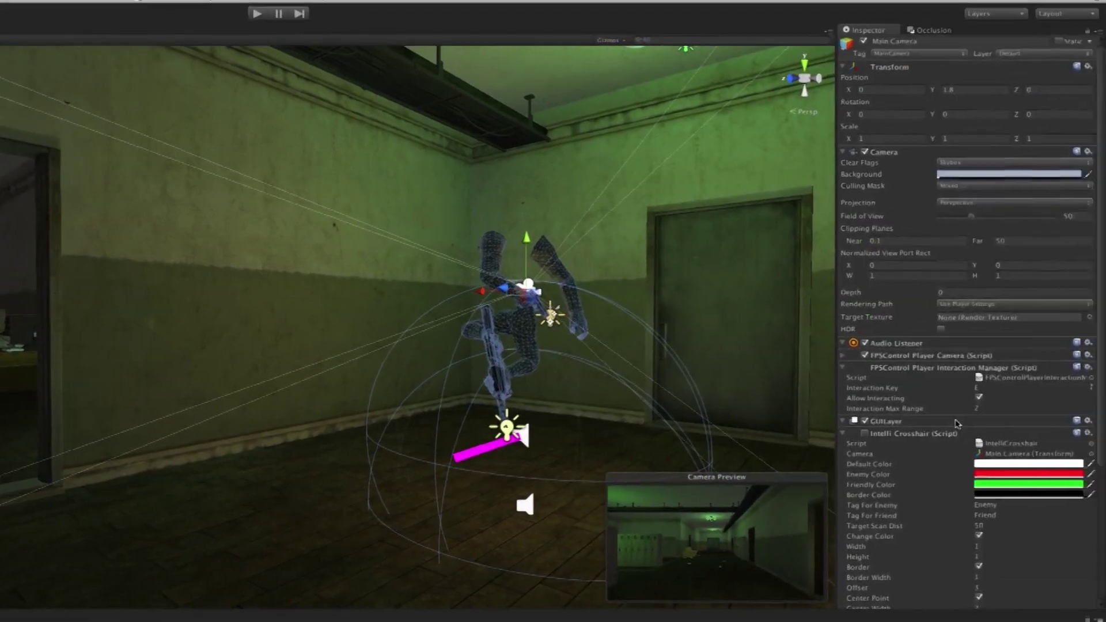
pyautogui.scroll(-5, 956, 420)
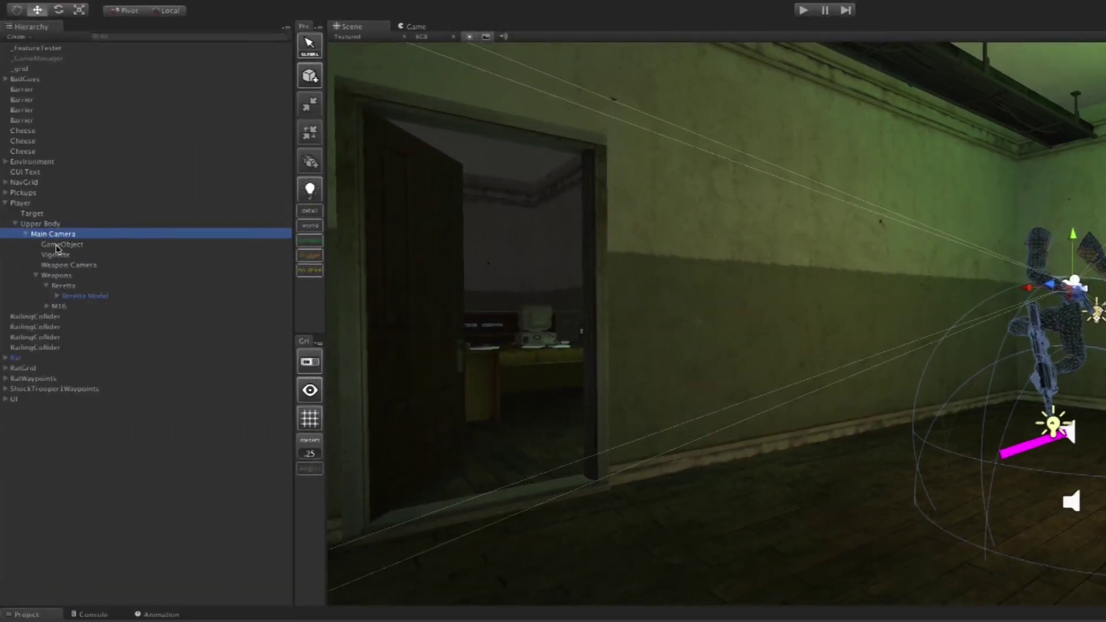
pyautogui.click(57, 246)
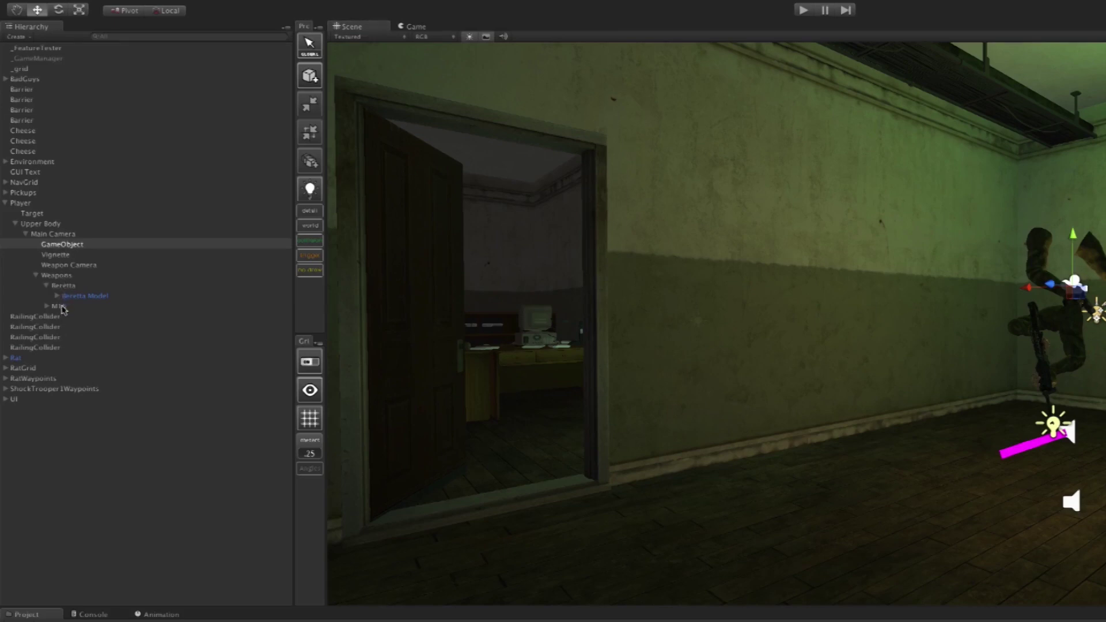
# - Assign Main Camera (IntelliCrosshair) to the M16's FPSControl Ranged Weapon Crosshair field
pyautogui.click(61, 306)
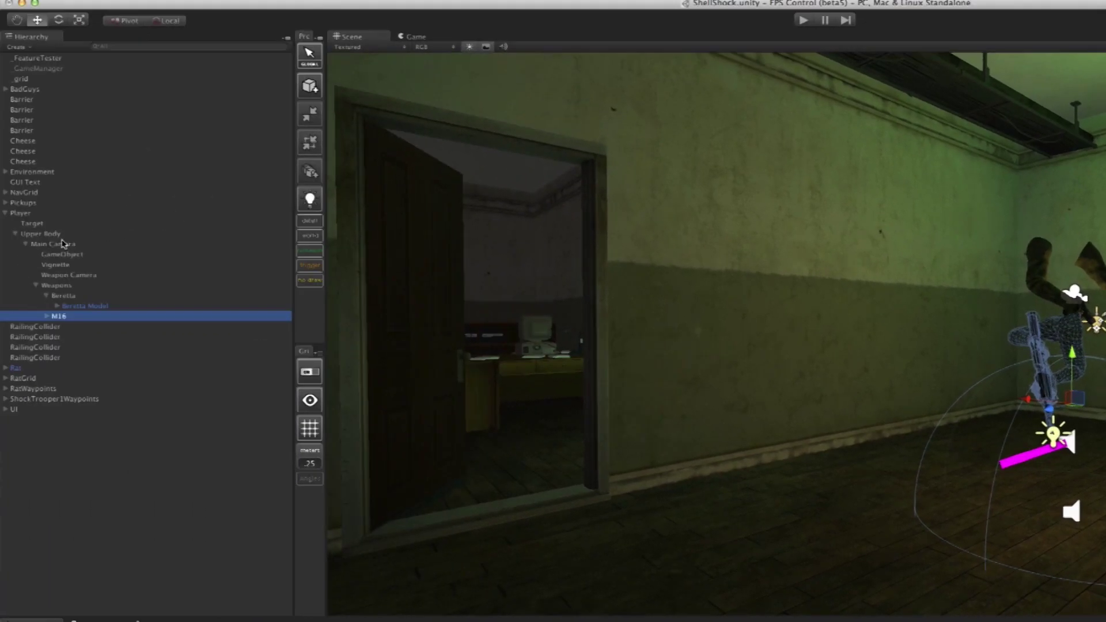
pyautogui.moveTo(65, 245); pyautogui.dragTo(812, 187)
pyautogui.moveTo(1002, 192); pyautogui.dragTo(1105, 179)
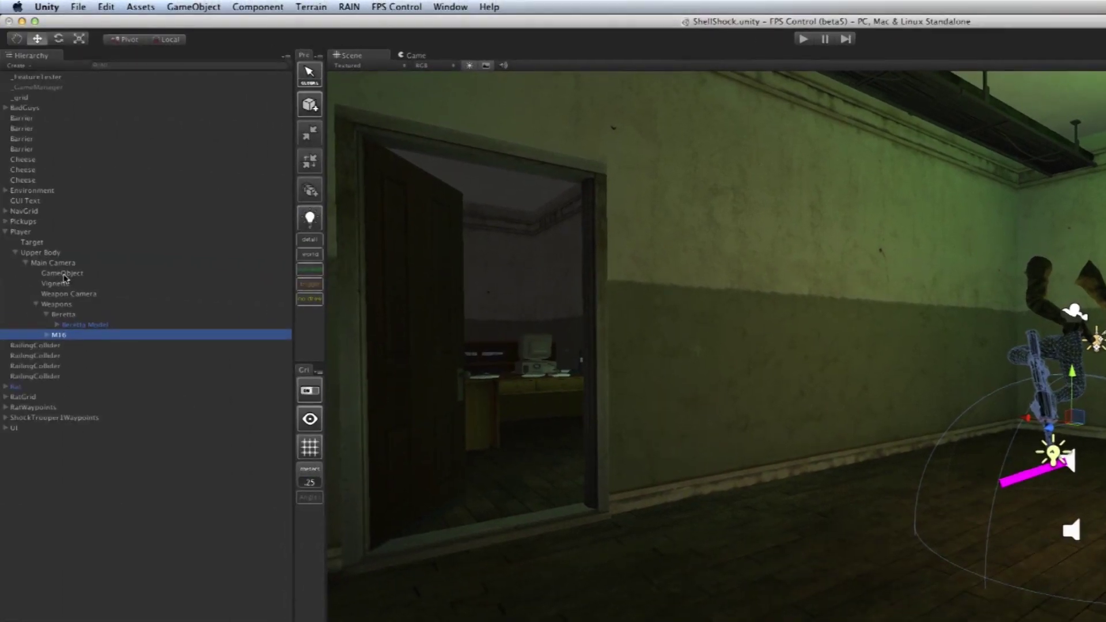
pyautogui.click(65, 276)
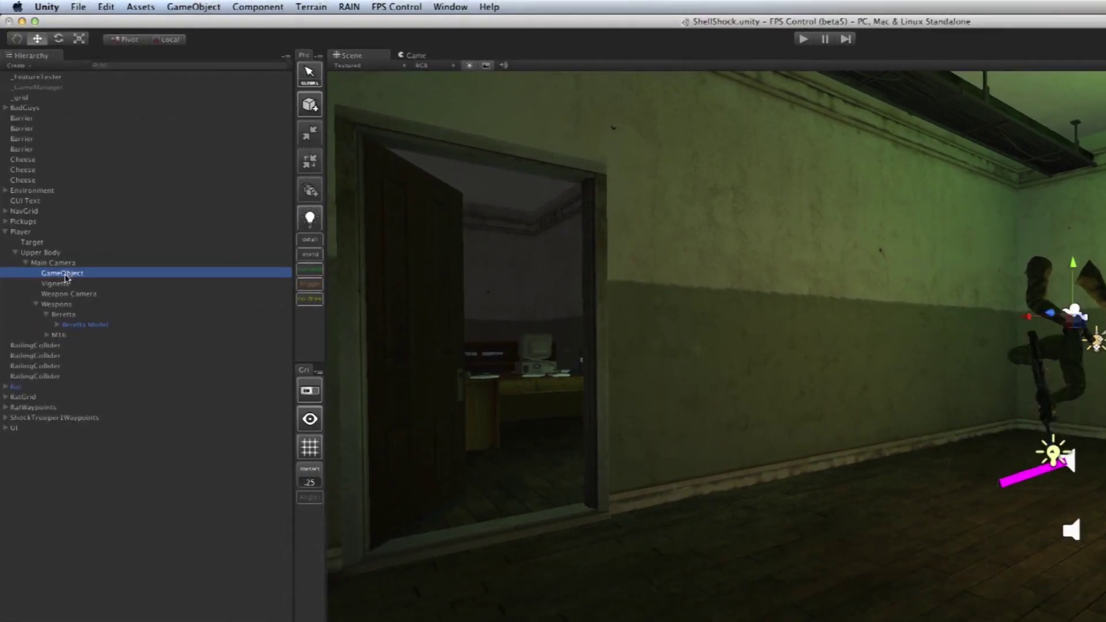
pyautogui.click(47, 263)
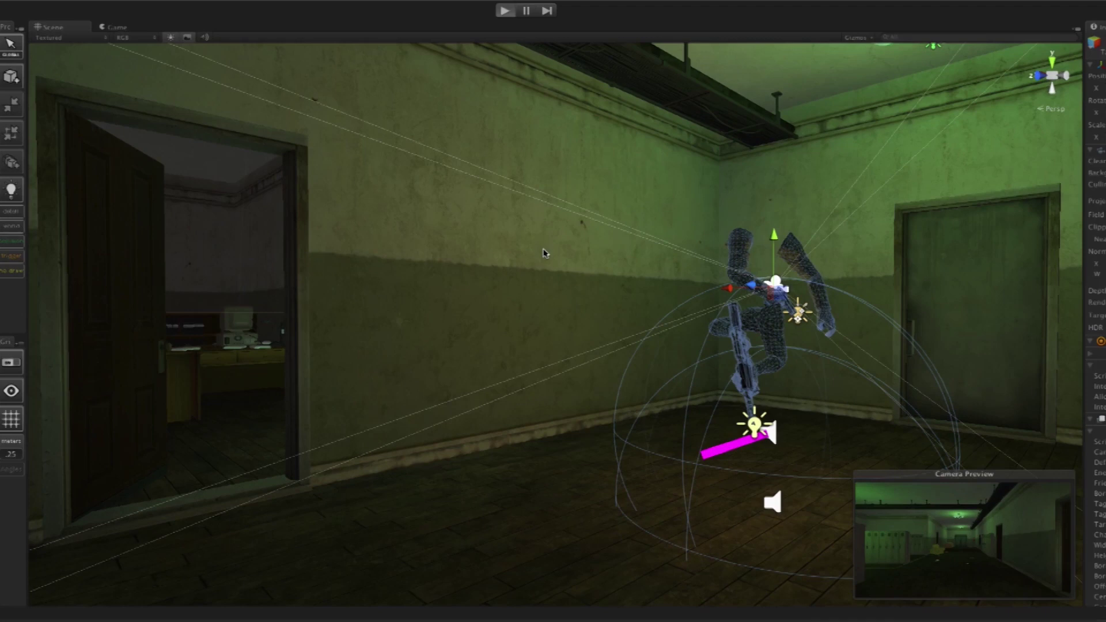
pyautogui.hotkey('ctrl', 'p')
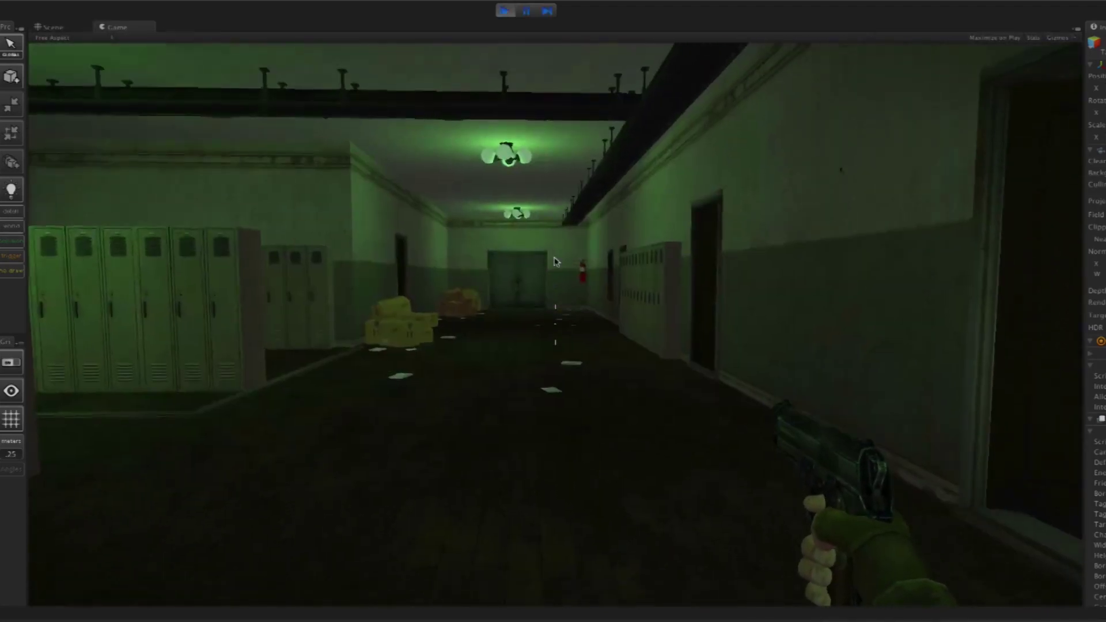
pyautogui.press('w')
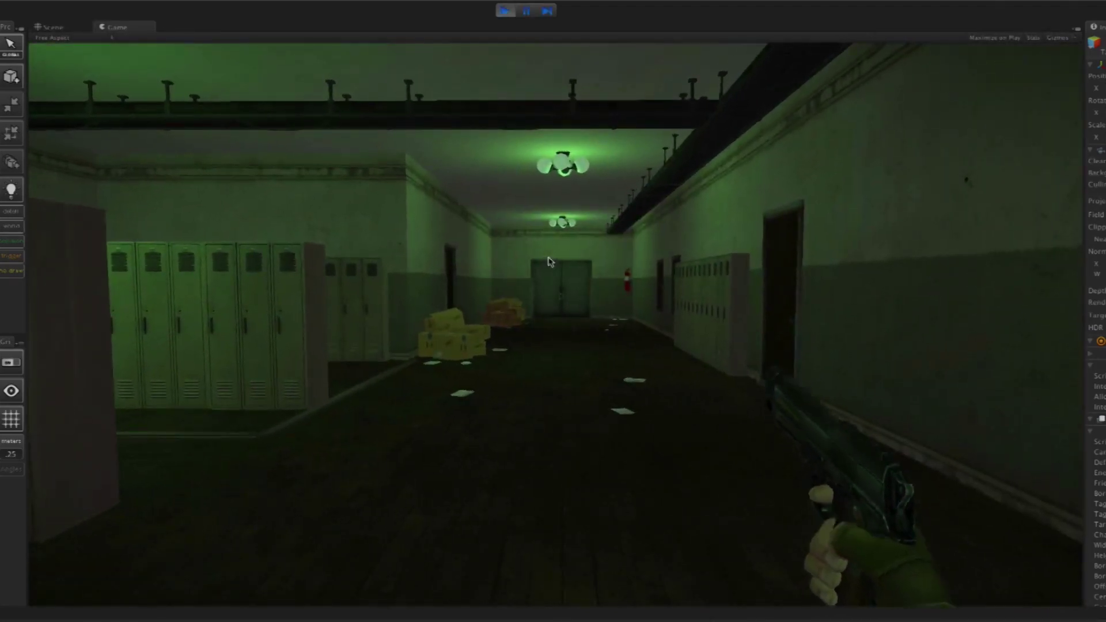
pyautogui.press('w')
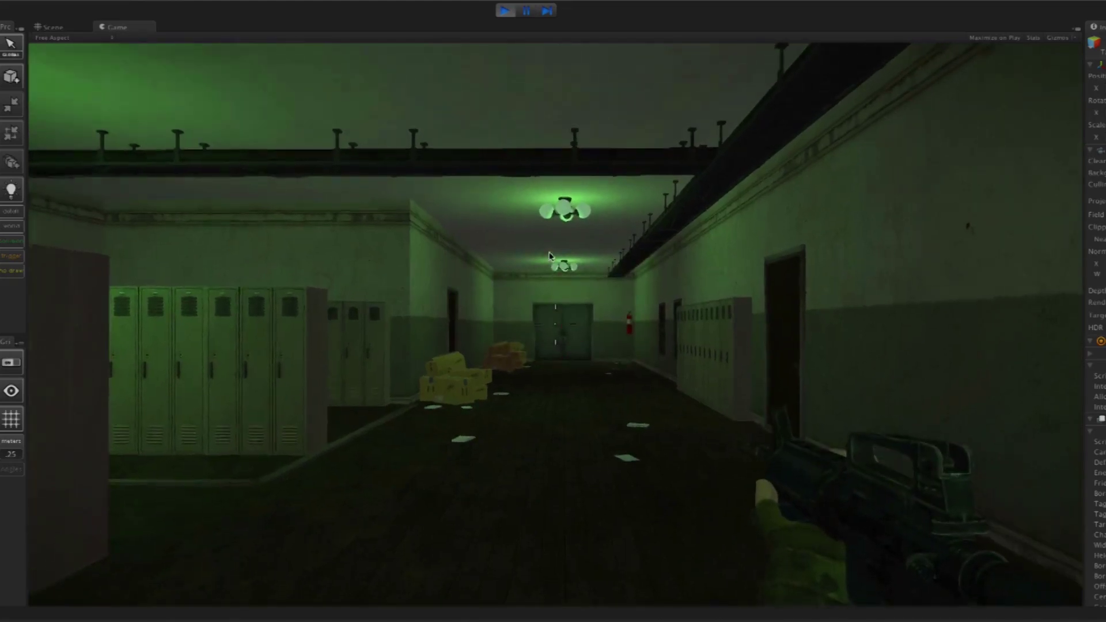
pyautogui.press('w')
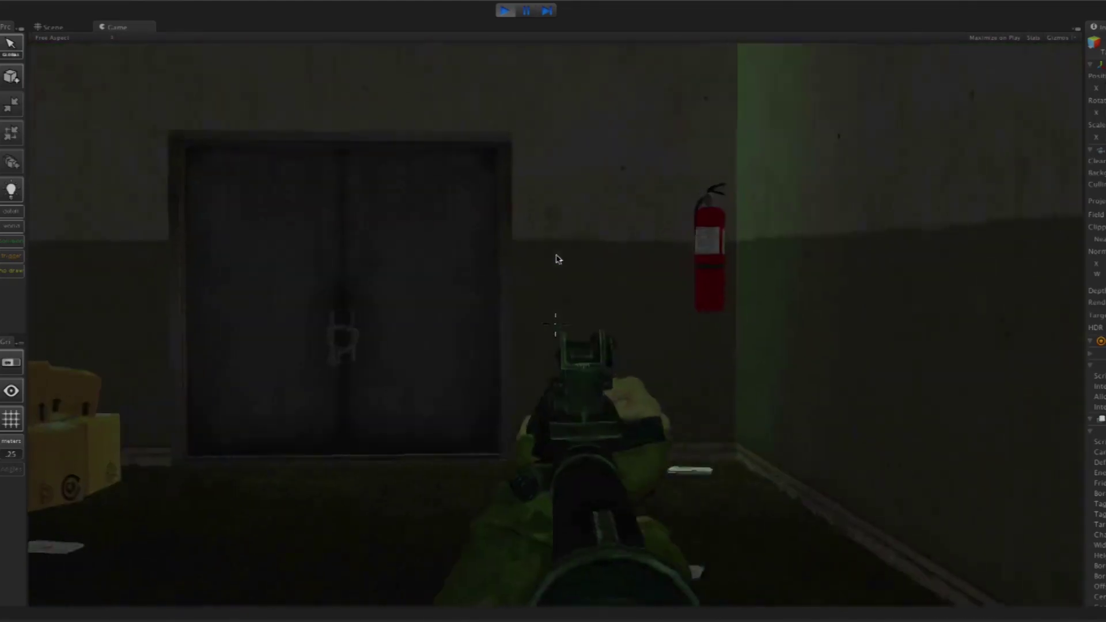
pyautogui.press('s')
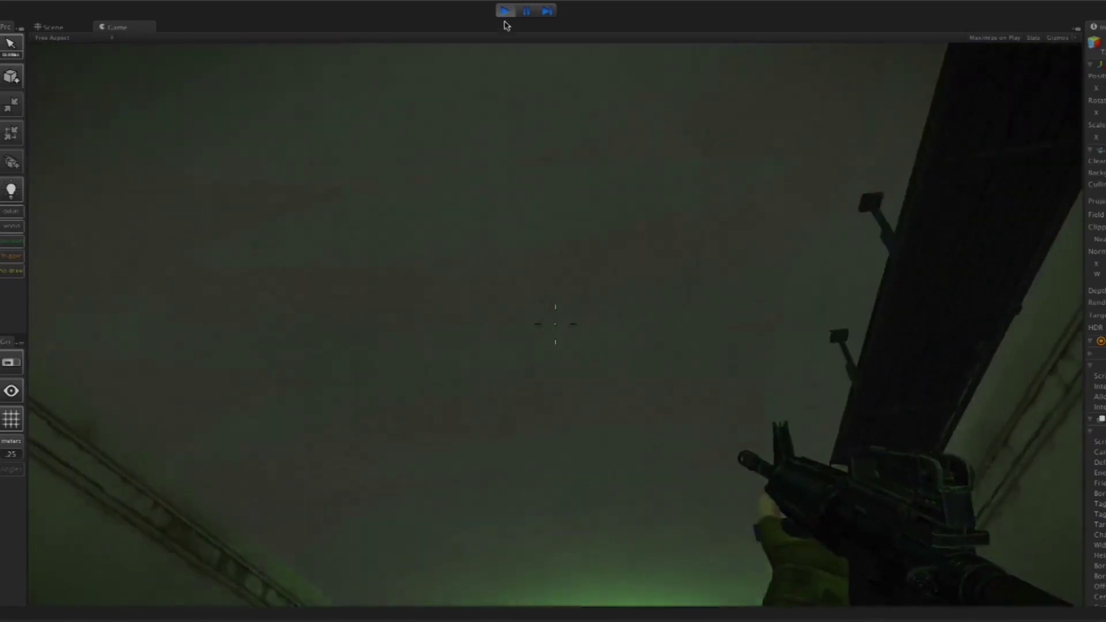
pyautogui.click(505, 10)
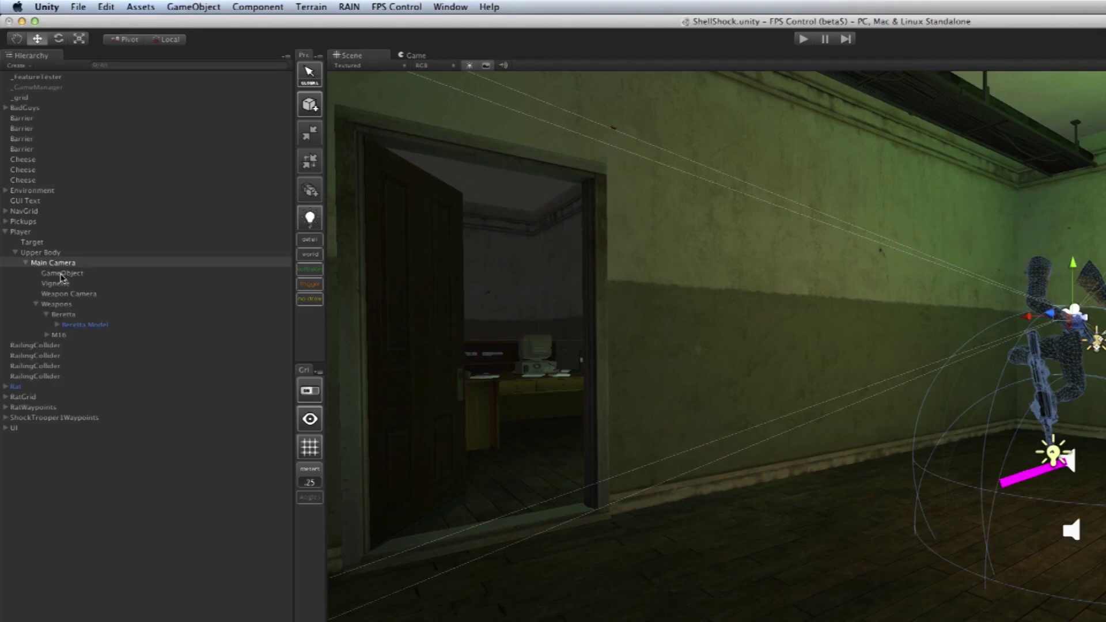
pyautogui.click(61, 274)
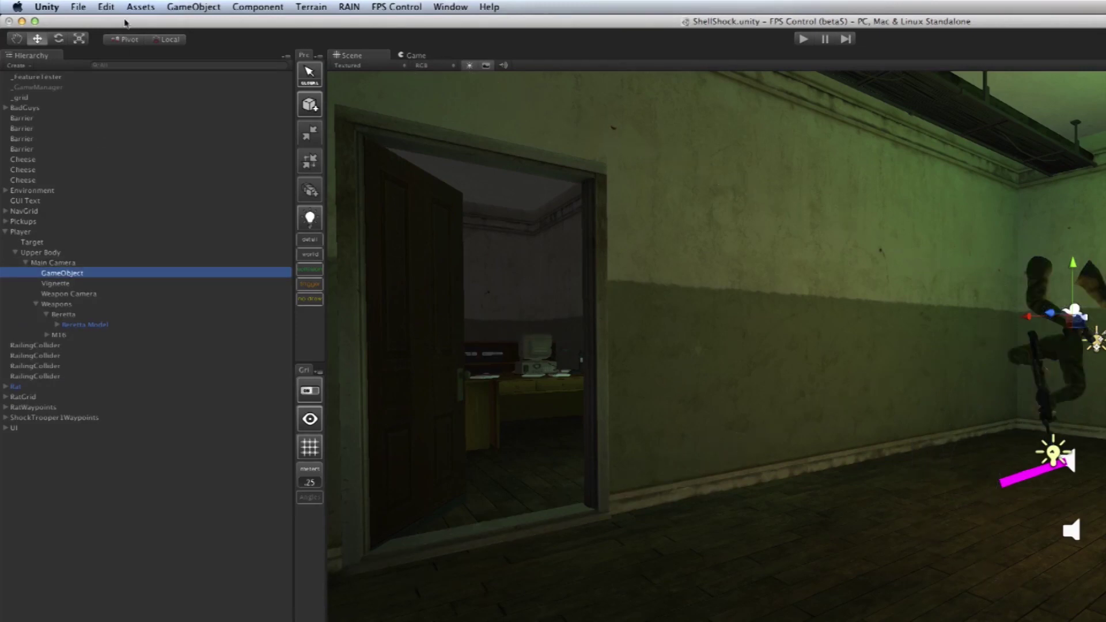
# - Duplicate the crosshair object under Main Camera and rename the copy M16Crosshair
pyautogui.click(109, 7)
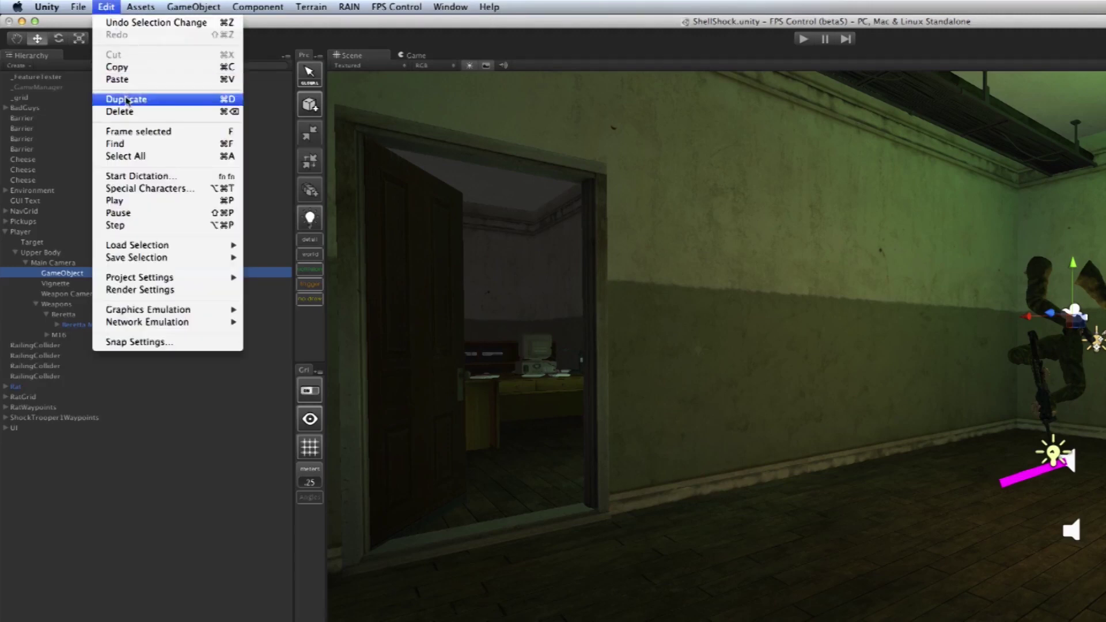
pyautogui.click(127, 99)
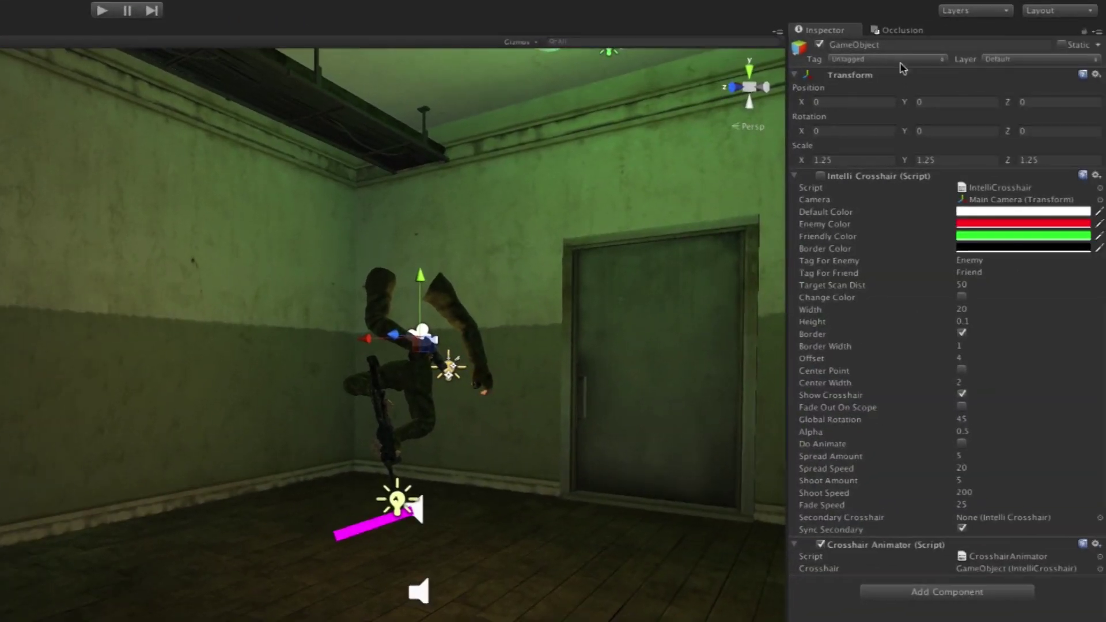
pyautogui.click(896, 45)
pyautogui.write('M16Crosshair')
pyautogui.press('Return')
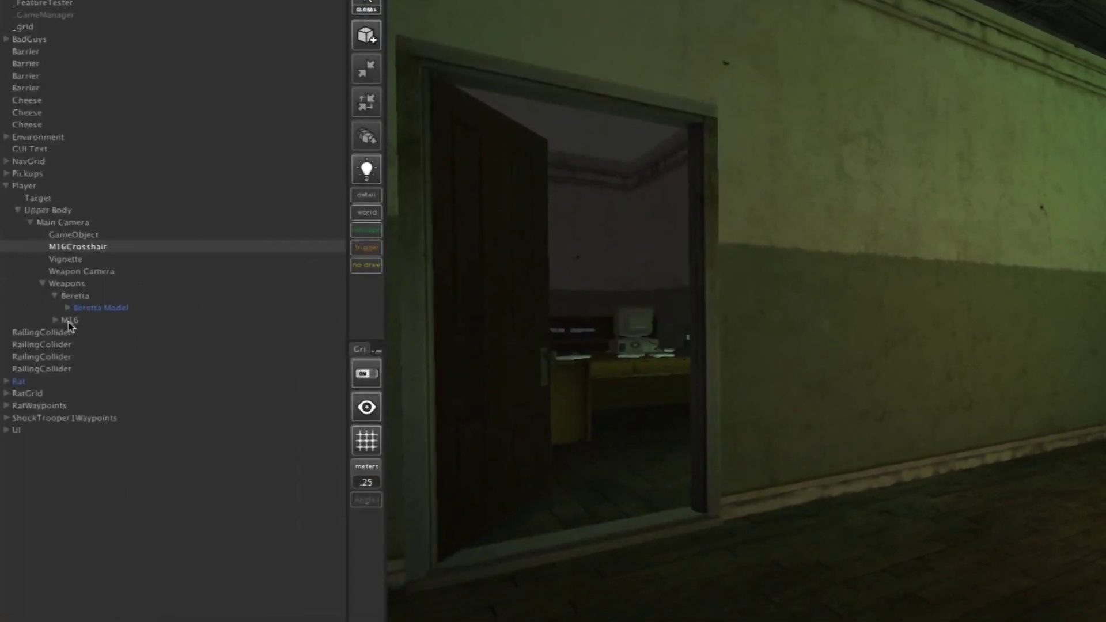
# - Point the M16's Crosshair Animator Crosshair field at M16Crosshair
pyautogui.click(69, 321)
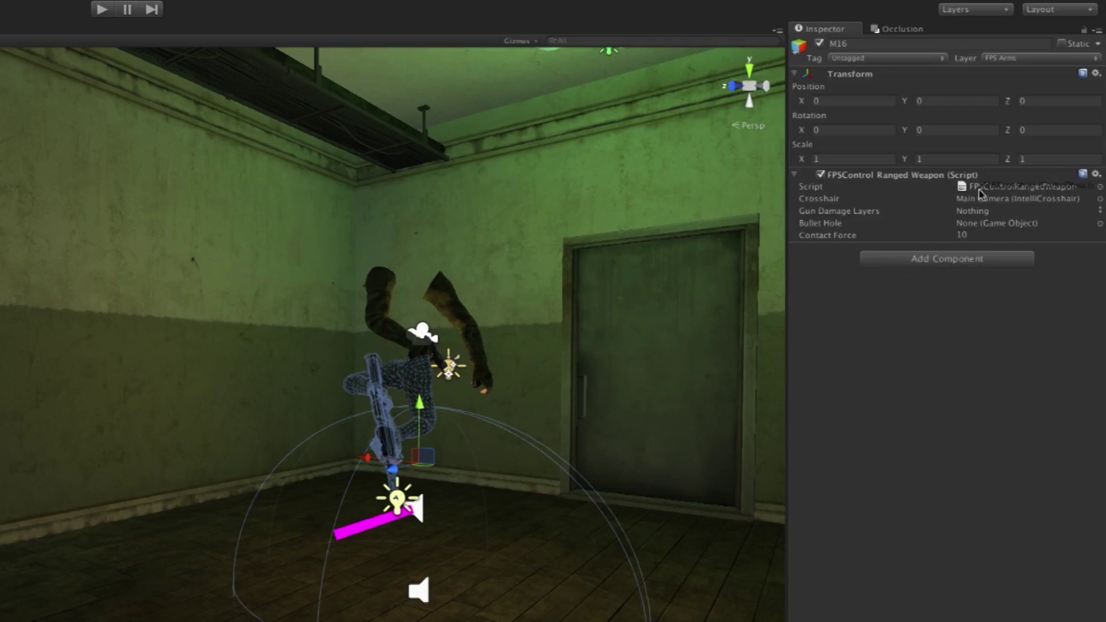
pyautogui.click(982, 199)
pyautogui.moveTo(983, 204); pyautogui.dragTo(999, 210)
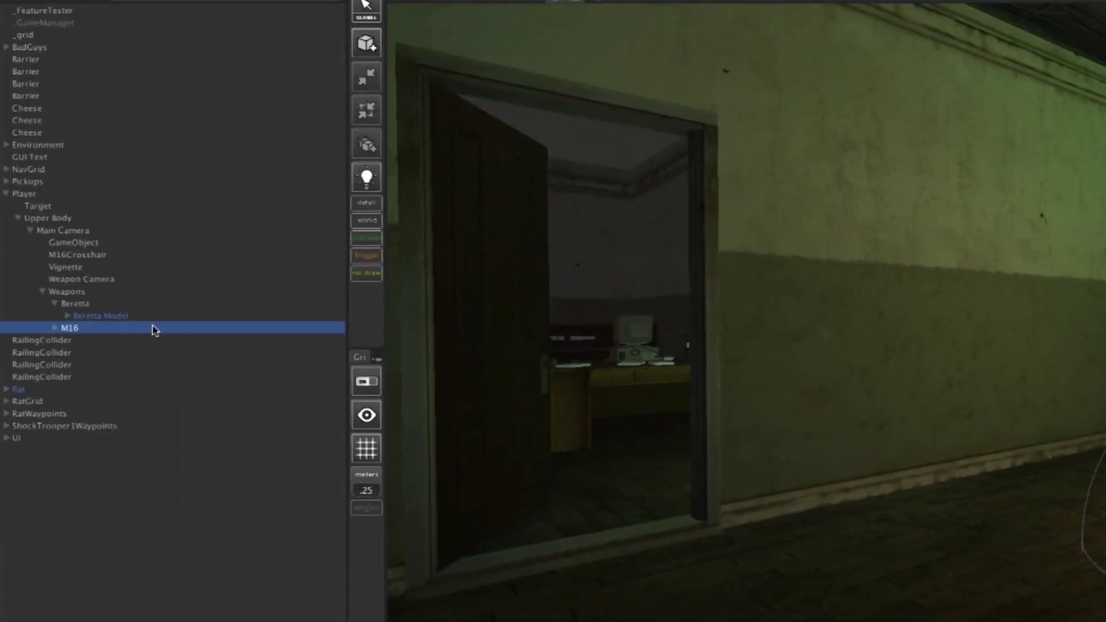
pyautogui.click(63, 256)
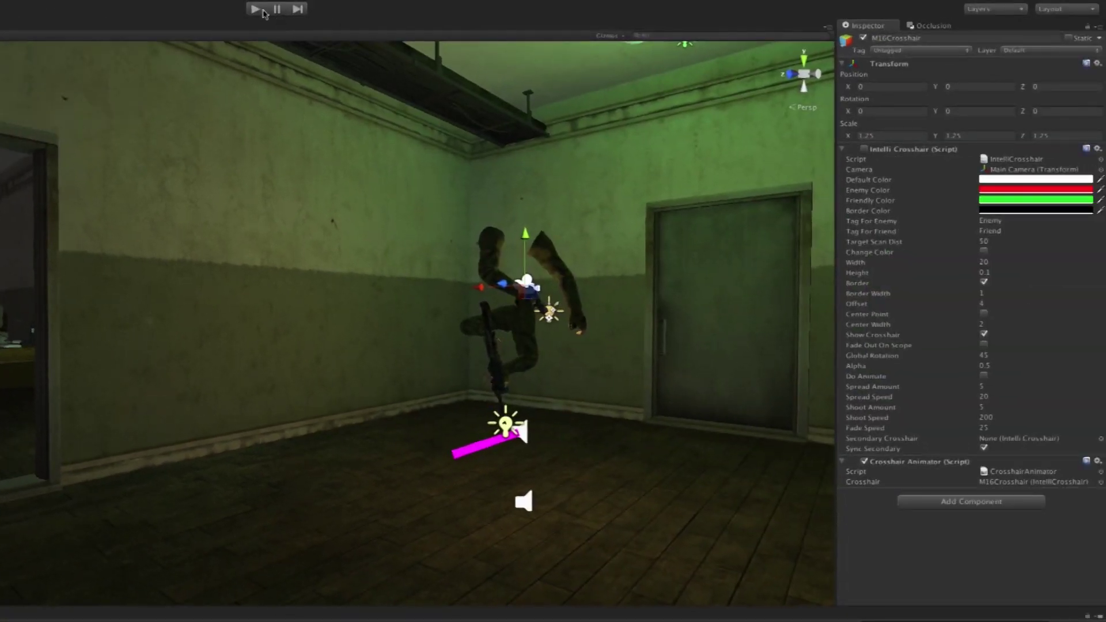
# - Run the game, switch to the M16 and reload to watch its diagonal crosshair
pyautogui.hotkey('ctrl', 'p')
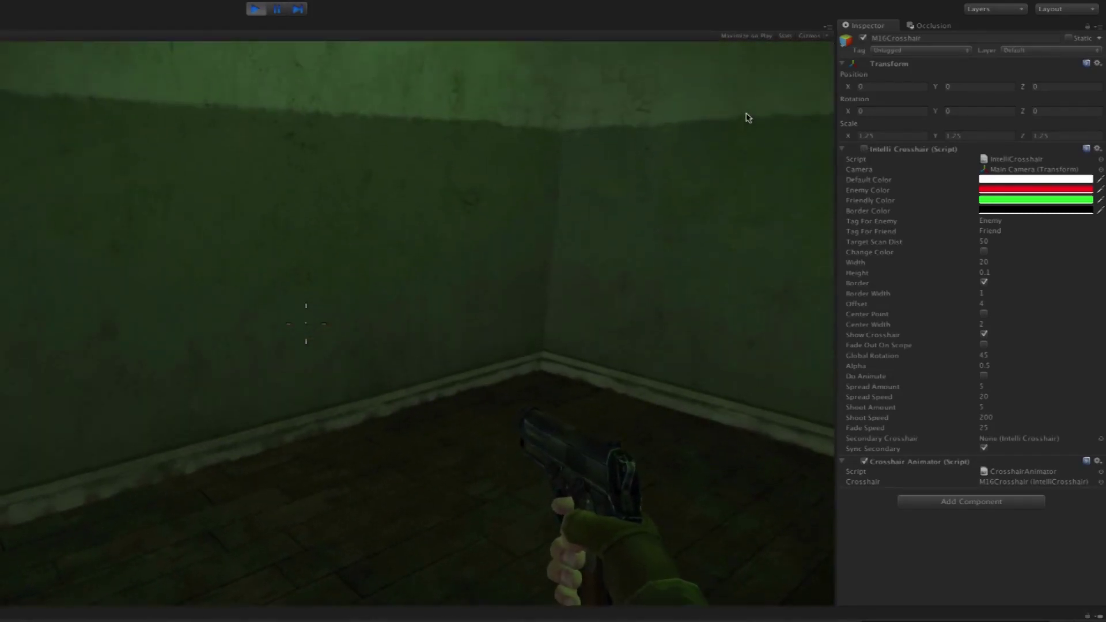
pyautogui.press('2')
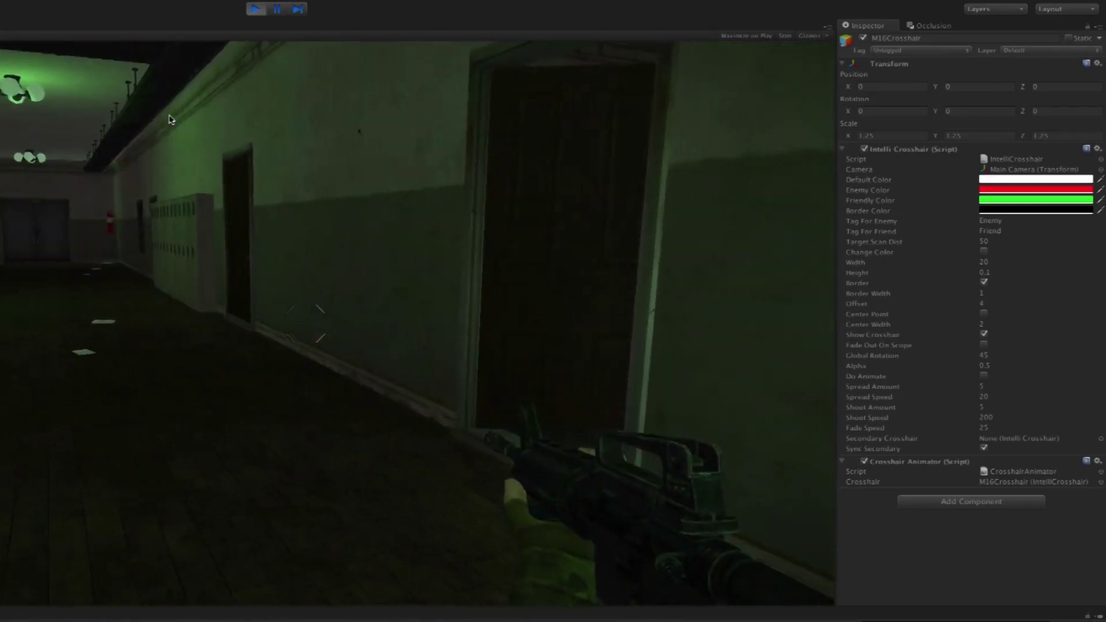
pyautogui.press('r')
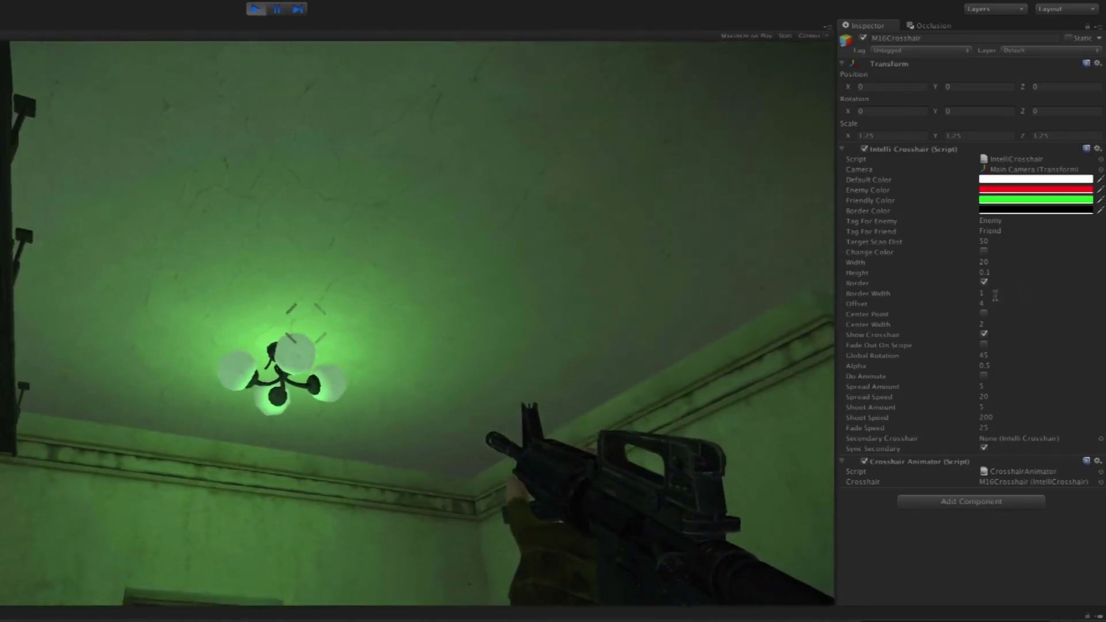
pyautogui.click(996, 299)
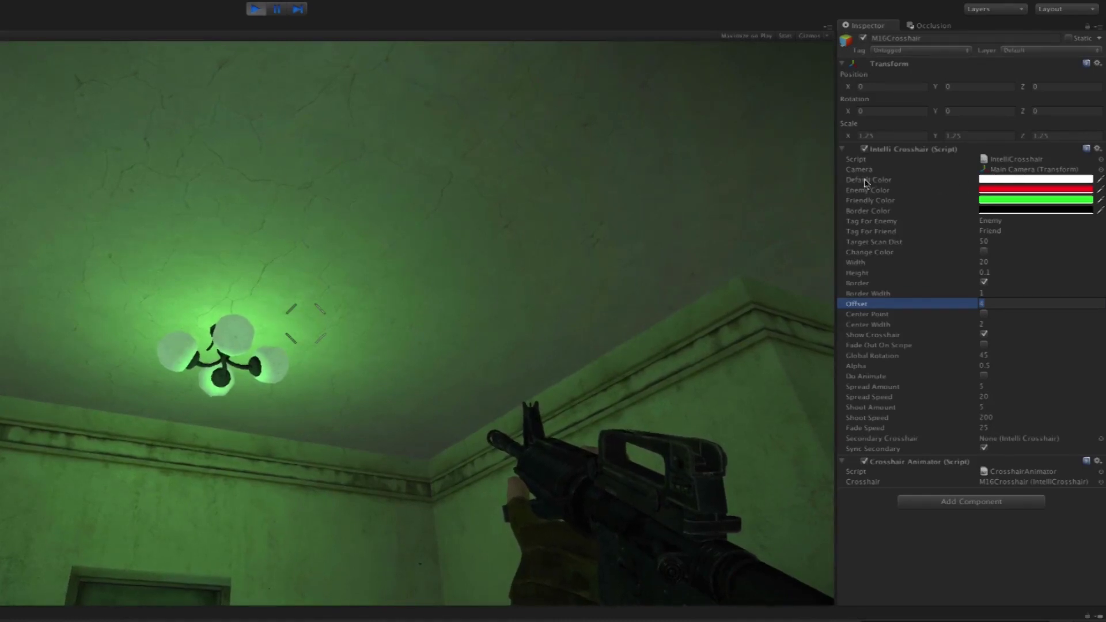
# - Try a red Default Color on the M16 crosshair, then revert it to white
pyautogui.click(1016, 180)
pyautogui.click(758, 462)
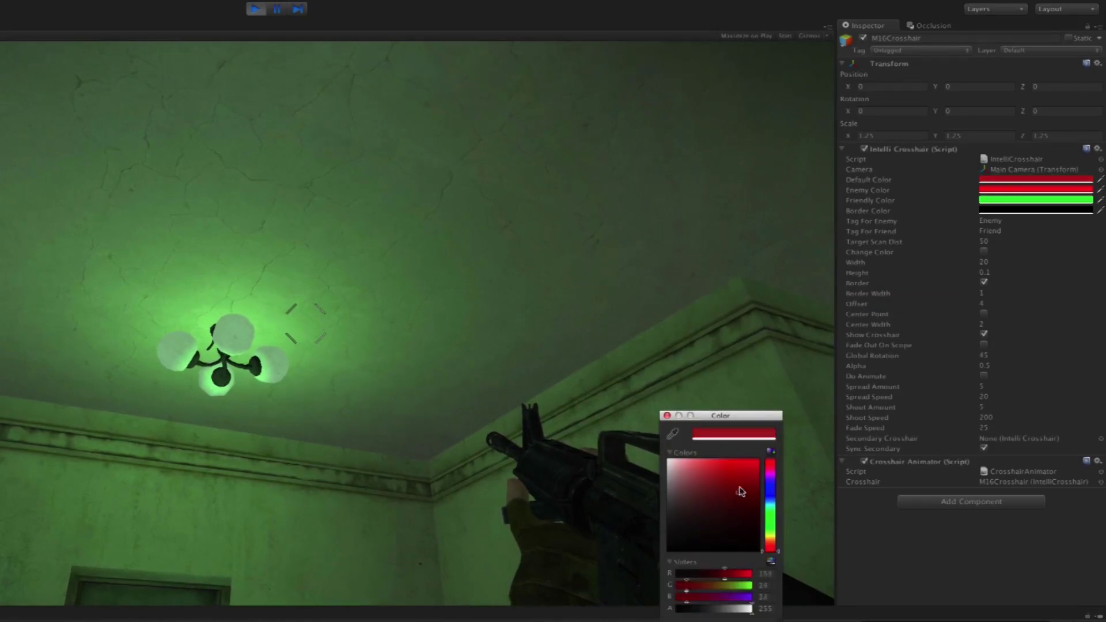
pyautogui.click(665, 458)
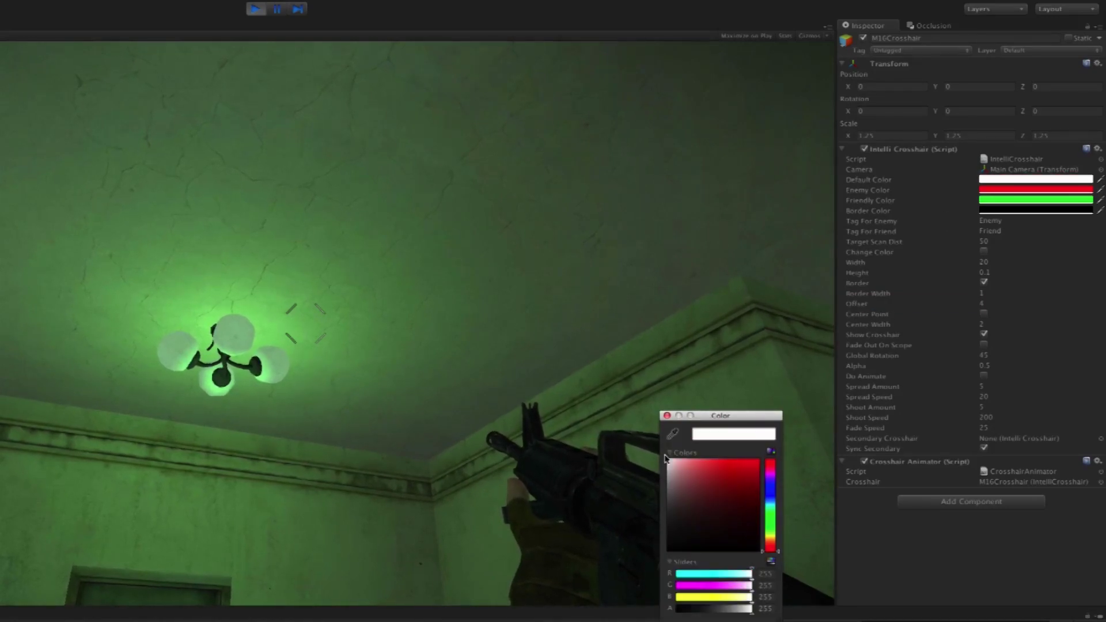
pyautogui.click(666, 415)
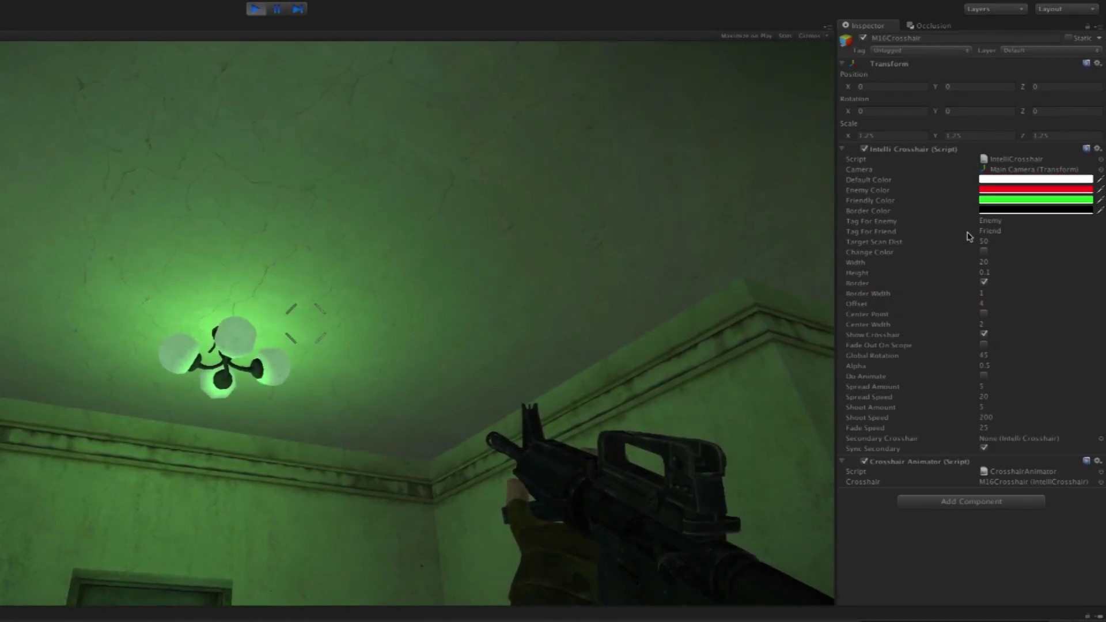
# - Turn on Change Color and switch off the crosshair Border
pyautogui.click(877, 255)
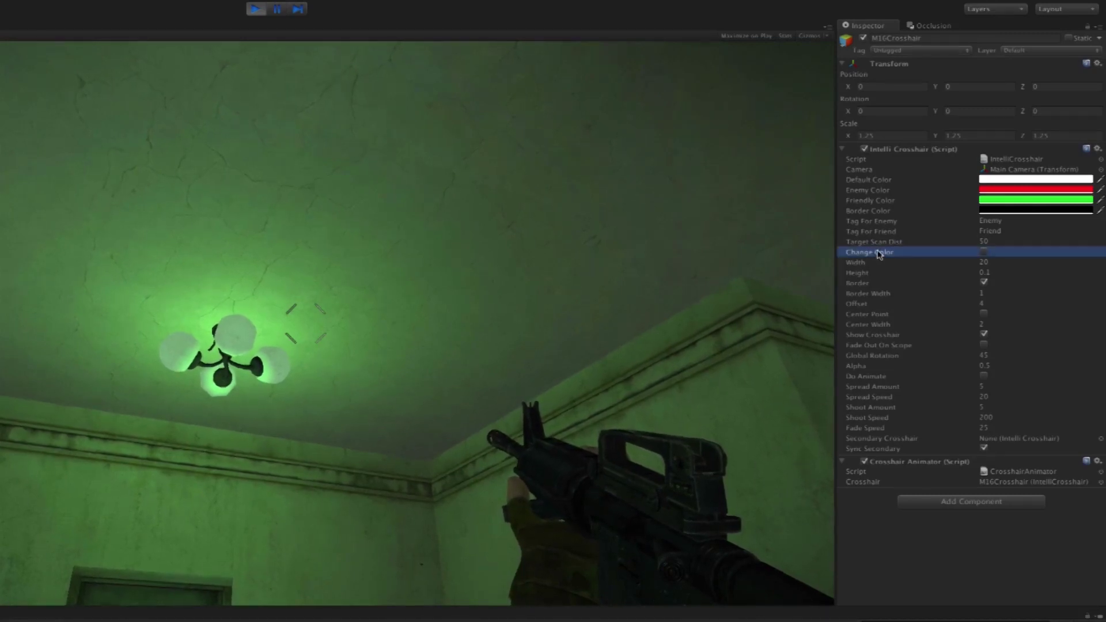
pyautogui.click(983, 253)
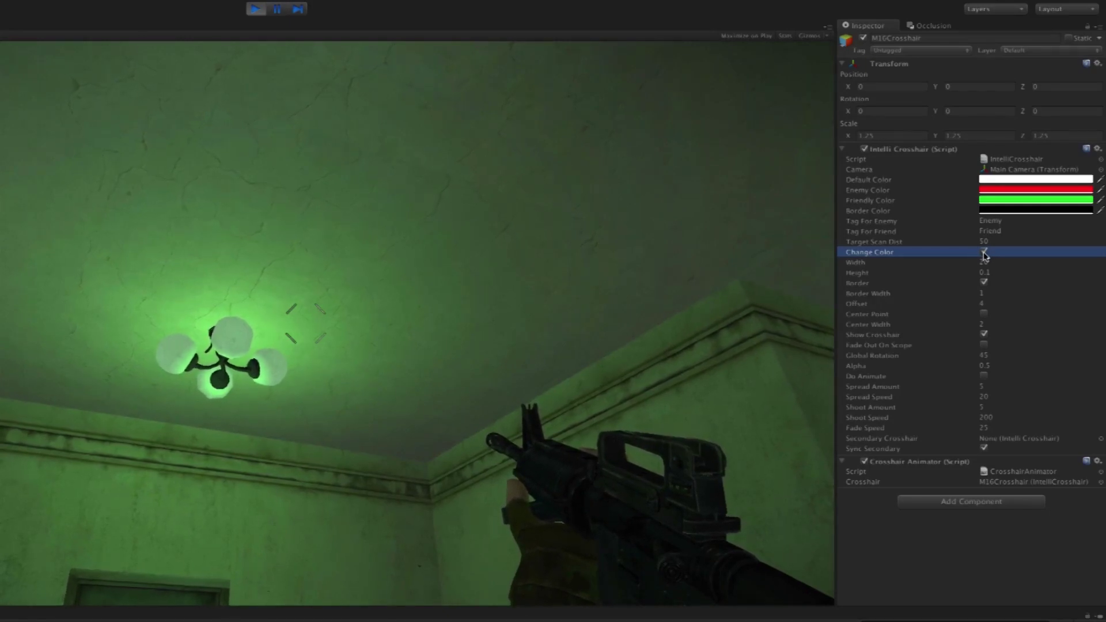
pyautogui.click(868, 224)
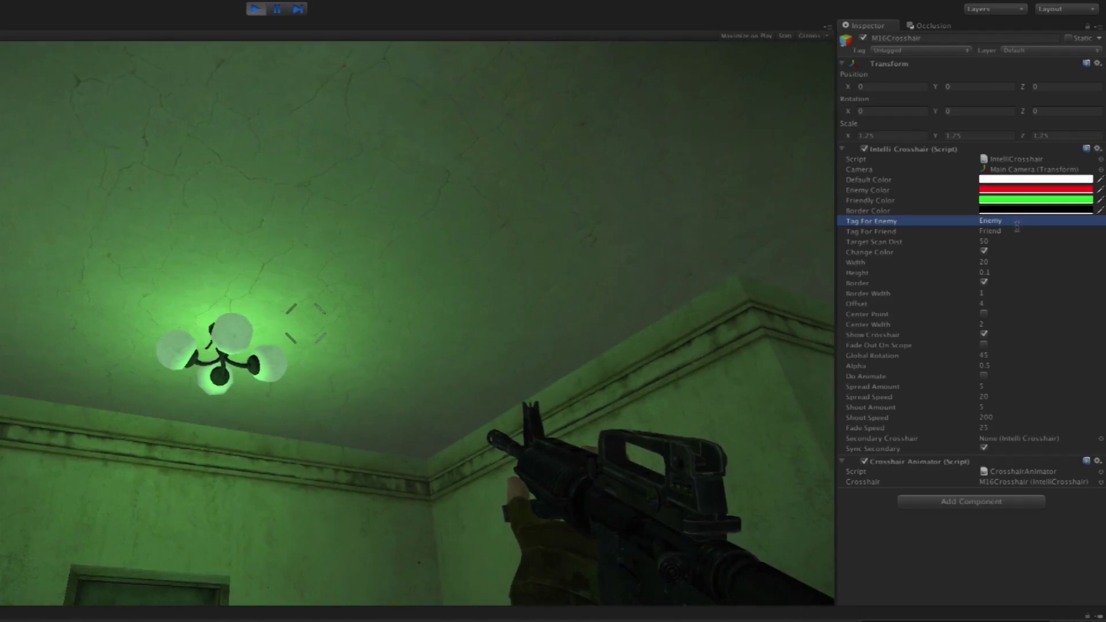
pyautogui.click(901, 231)
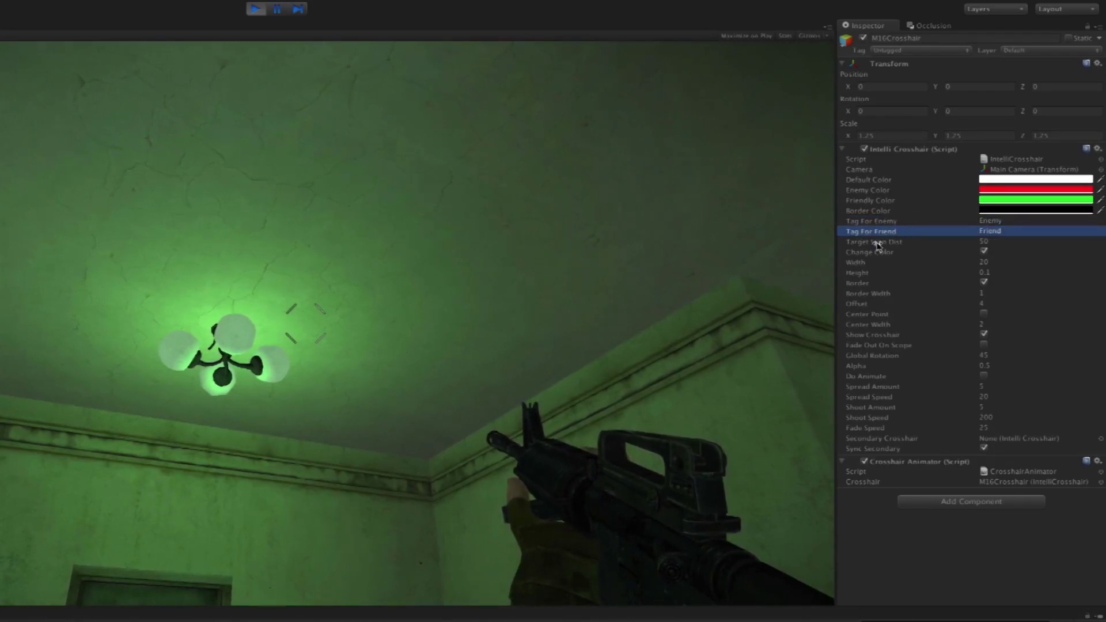
pyautogui.click(877, 242)
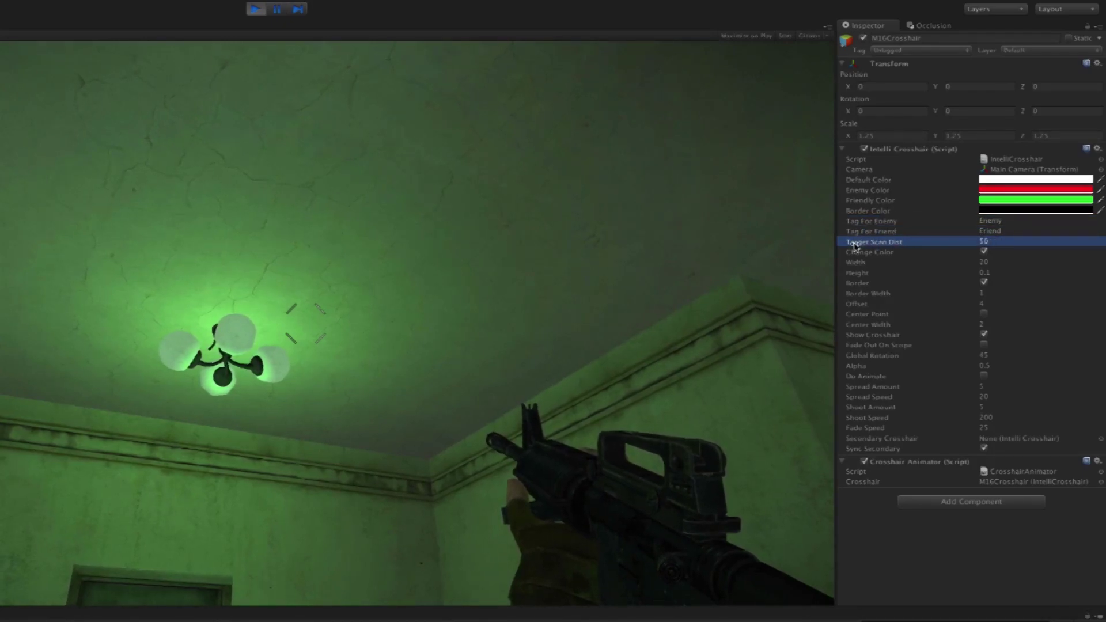
pyautogui.click(872, 283)
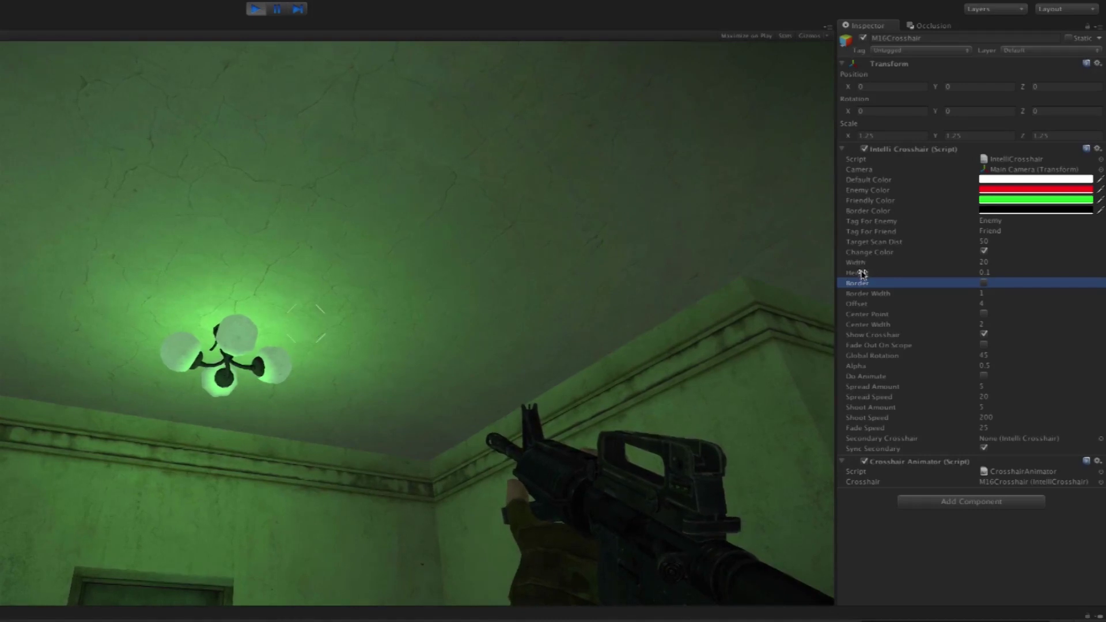
# - Scrub Width to -41, Height to 0.43 and Offset to 4.44 for a thin, spread-apart cross
pyautogui.moveTo(862, 266)
pyautogui.mouseDown()
pyautogui.moveTo(898, 262)
pyautogui.moveTo(840, 266)
pyautogui.moveTo(1090, 277)
pyautogui.moveTo(815, 277)
pyautogui.moveTo(887, 287)
pyautogui.moveTo(859, 276)
pyautogui.moveTo(888, 277)
pyautogui.moveTo(877, 277)
pyautogui.mouseUp()
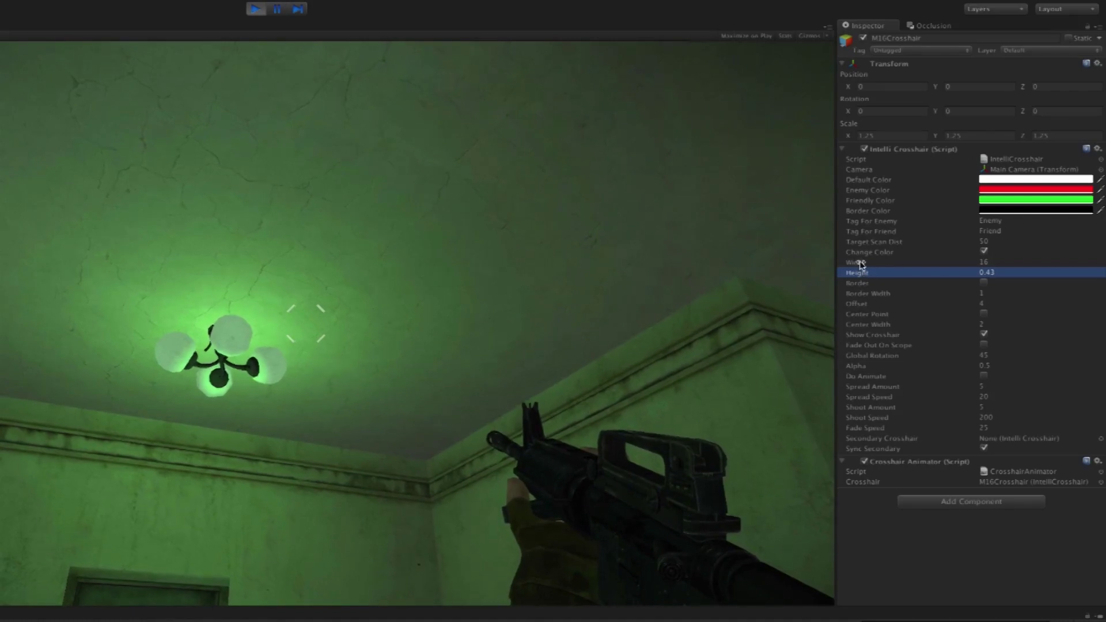
pyautogui.moveTo(861, 264); pyautogui.dragTo(838, 269)
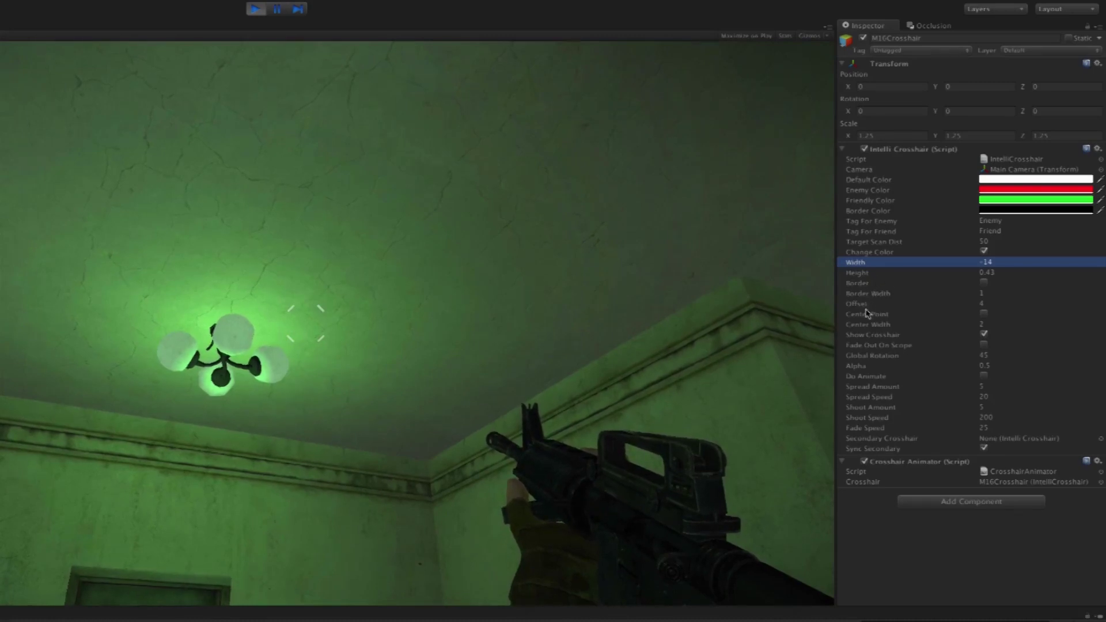
pyautogui.moveTo(864, 306); pyautogui.dragTo(787, 314)
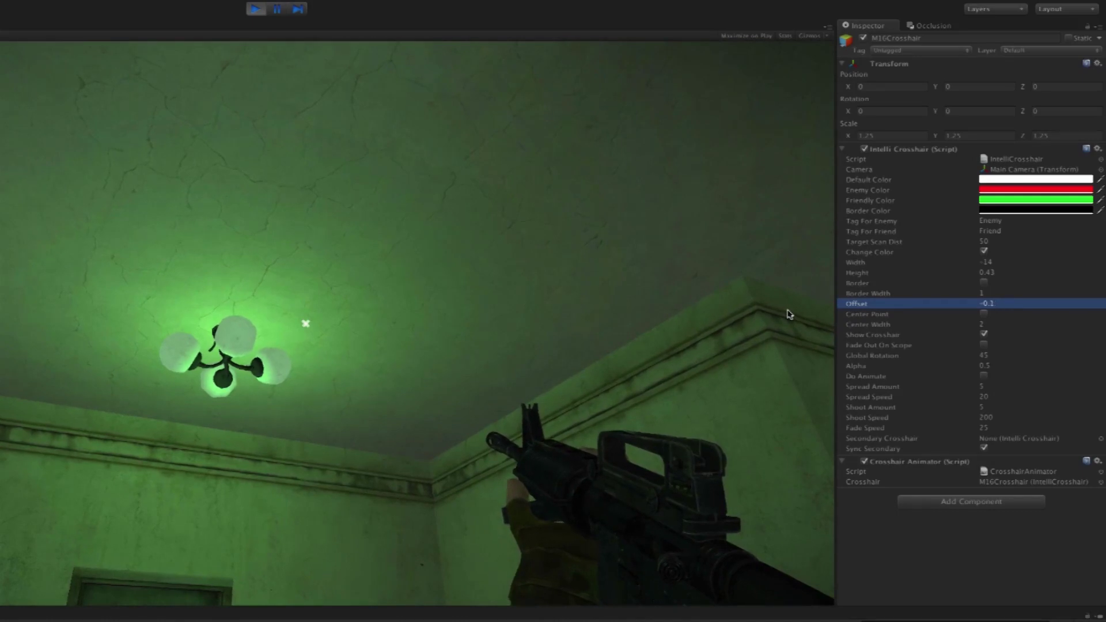
pyautogui.moveTo(789, 314); pyautogui.dragTo(787, 313)
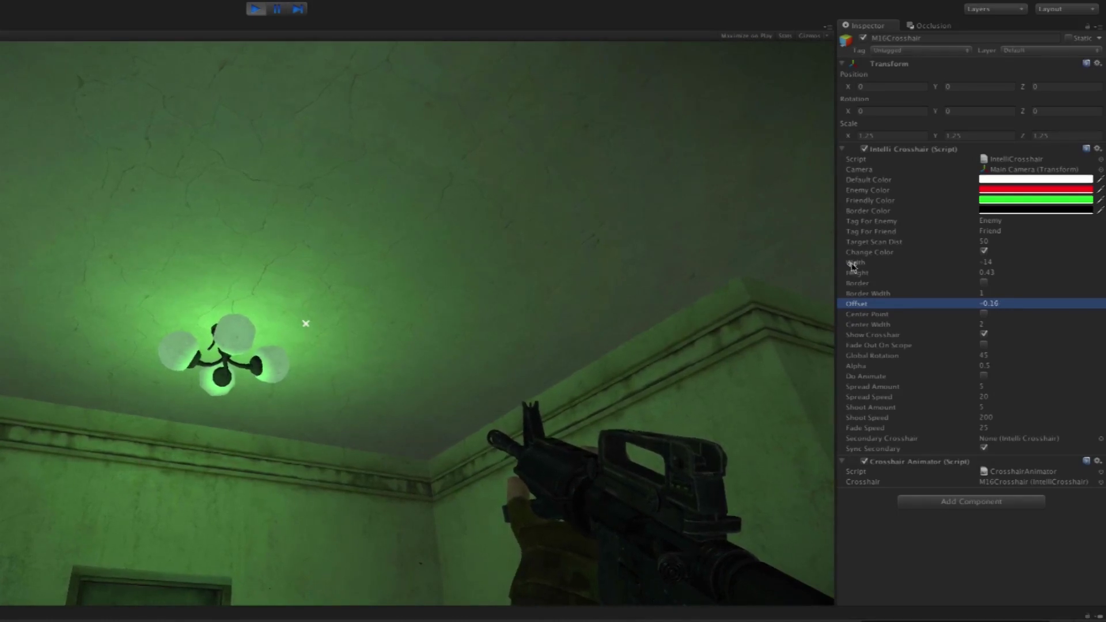
pyautogui.moveTo(856, 265)
pyautogui.mouseDown()
pyautogui.moveTo(866, 266)
pyautogui.moveTo(835, 267)
pyautogui.moveTo(859, 272)
pyautogui.mouseUp()
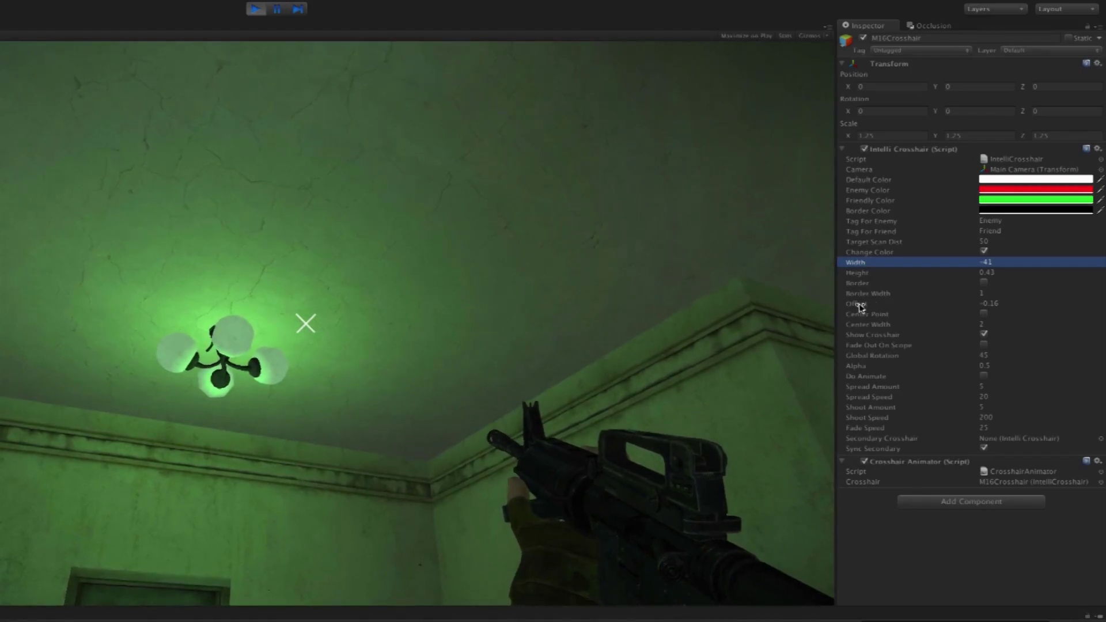
pyautogui.moveTo(860, 306); pyautogui.dragTo(975, 323)
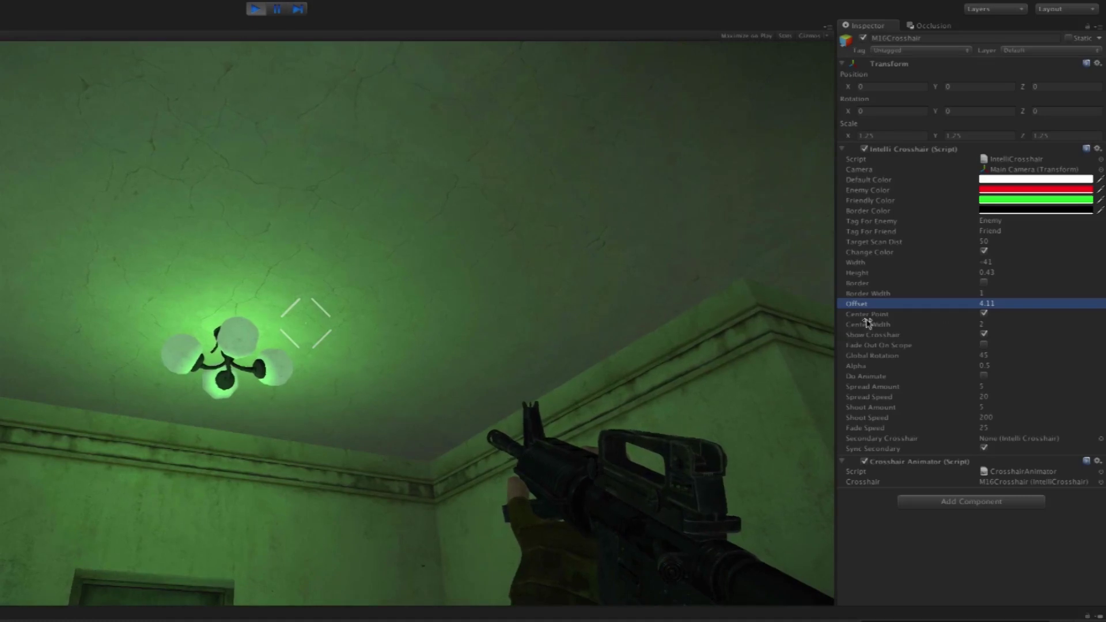
# - Try a larger Center Width and about 56° rotation, then set Global Rotation back to 0
pyautogui.moveTo(864, 326)
pyautogui.mouseDown()
pyautogui.moveTo(878, 326)
pyautogui.moveTo(862, 328)
pyautogui.mouseUp()
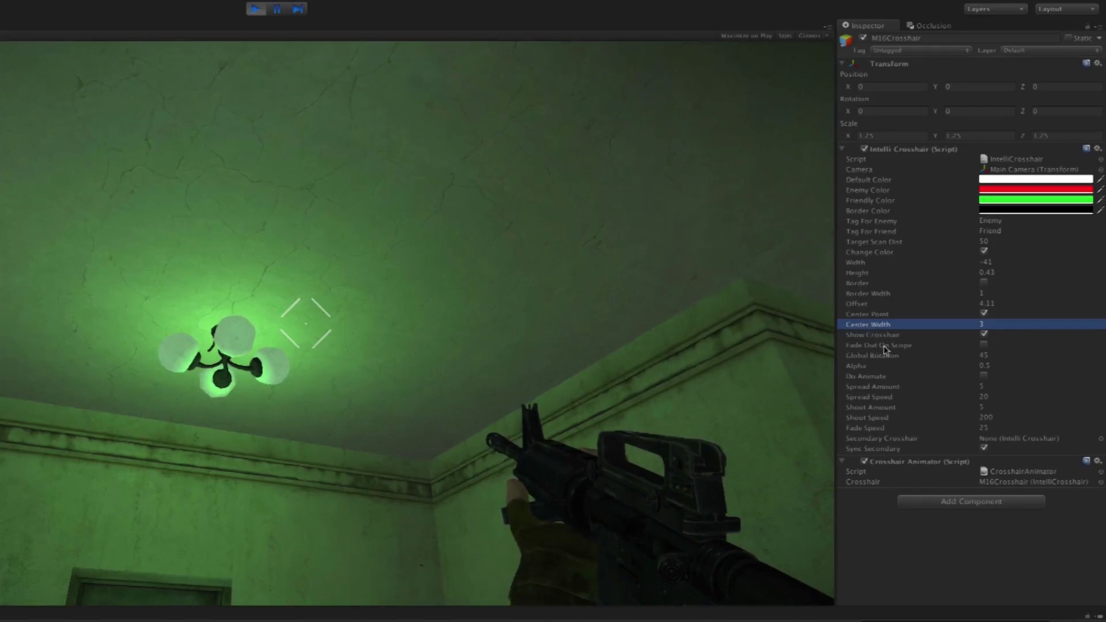
pyautogui.moveTo(869, 360); pyautogui.dragTo(882, 360)
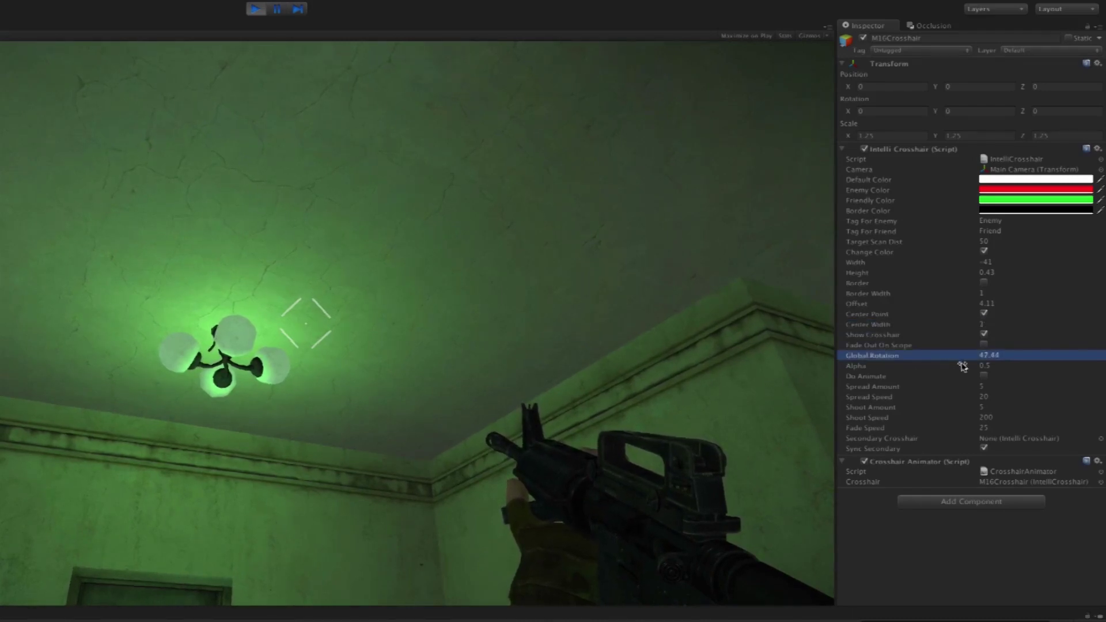
pyautogui.moveTo(962, 366); pyautogui.dragTo(1078, 375)
pyautogui.click(1006, 355)
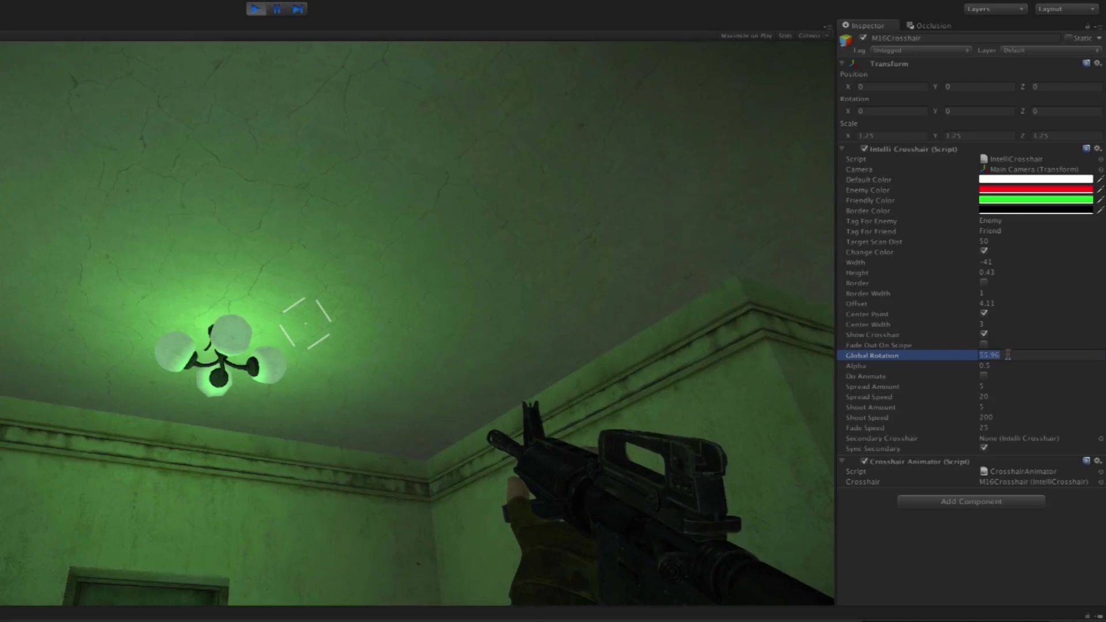
pyautogui.write('0')
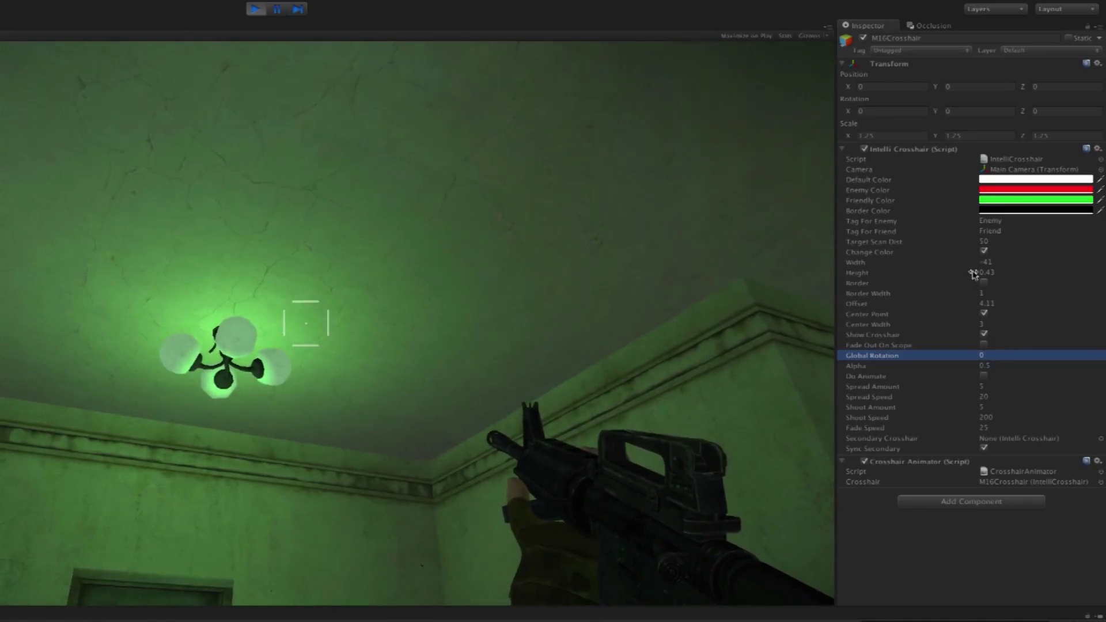
# - Set the crosshair Height to -0.3 and shrink Center Width to 4
pyautogui.moveTo(862, 273)
pyautogui.mouseDown()
pyautogui.moveTo(844, 267)
pyautogui.moveTo(875, 266)
pyautogui.mouseUp()
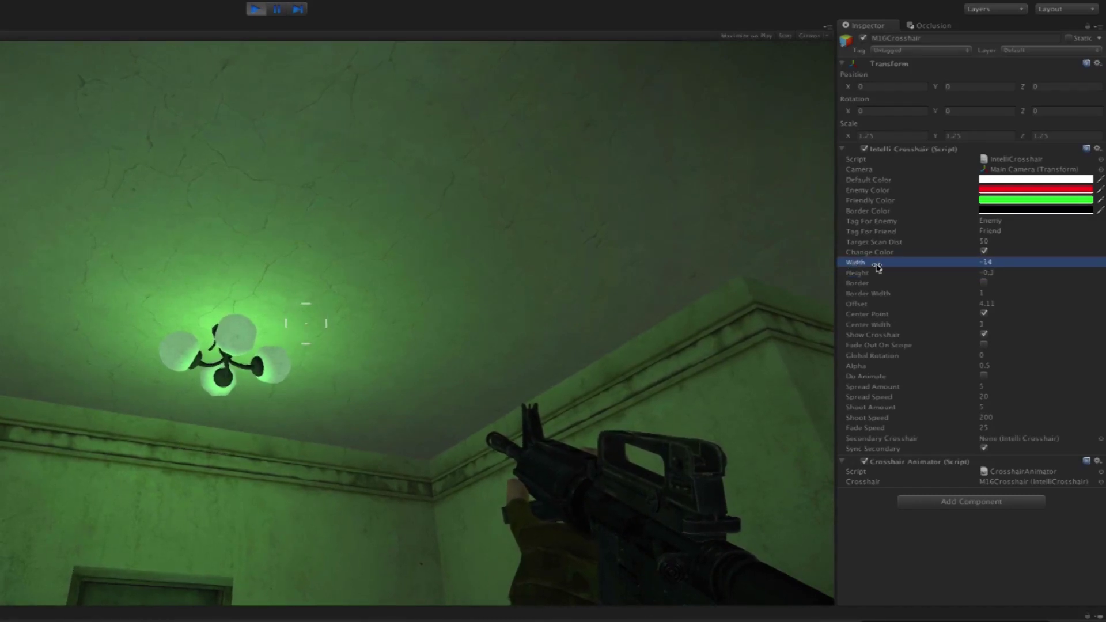
pyautogui.click(874, 326)
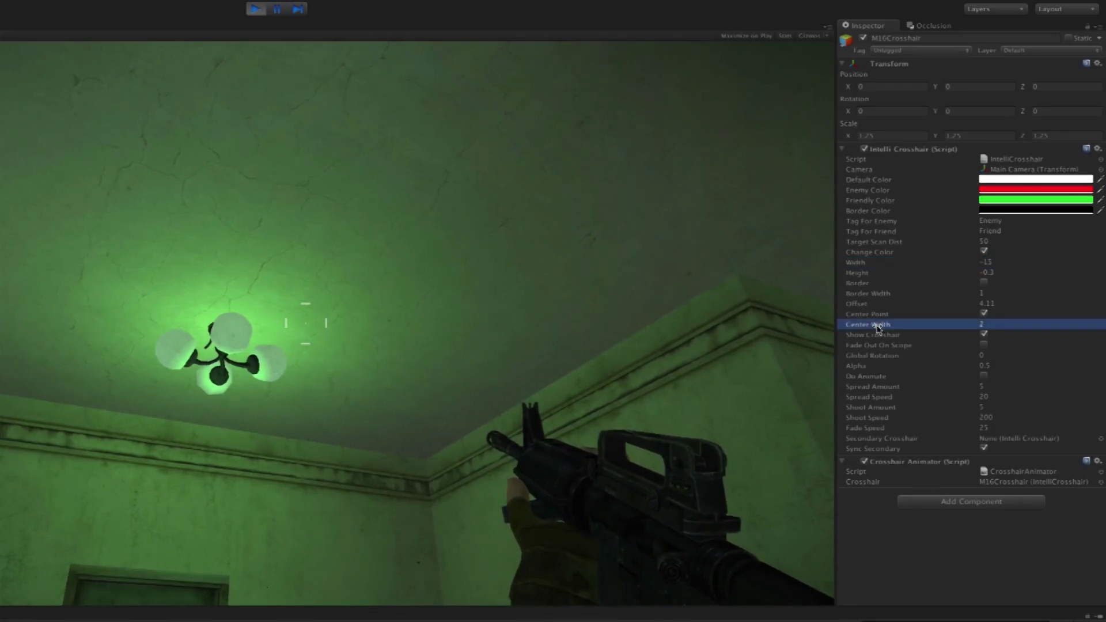
pyautogui.moveTo(879, 327); pyautogui.dragTo(878, 329)
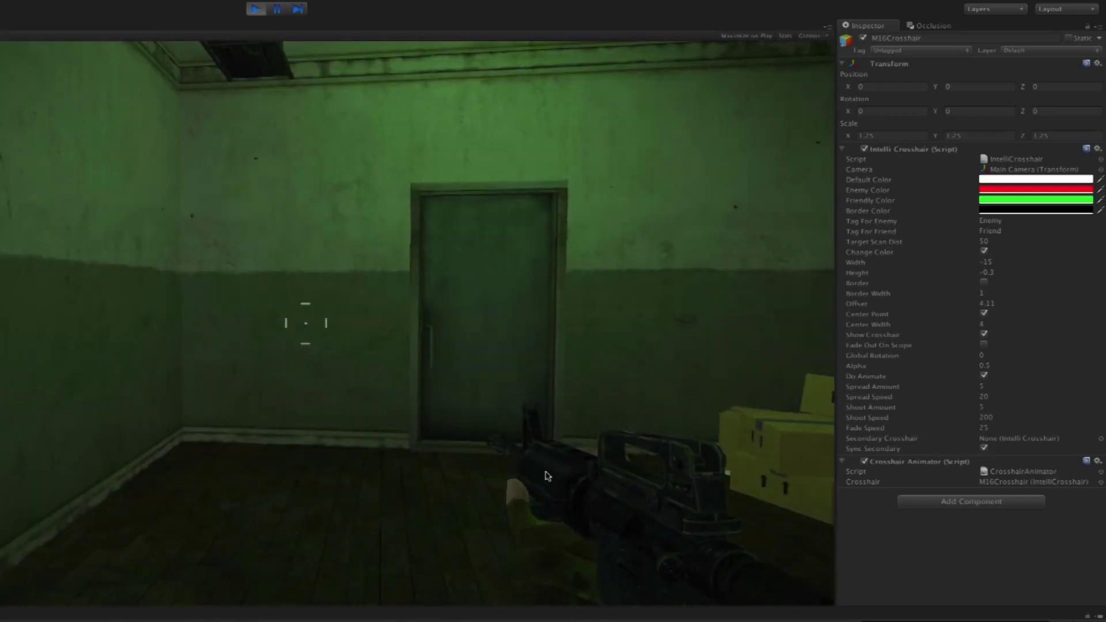
pyautogui.rightClick(484, 468)
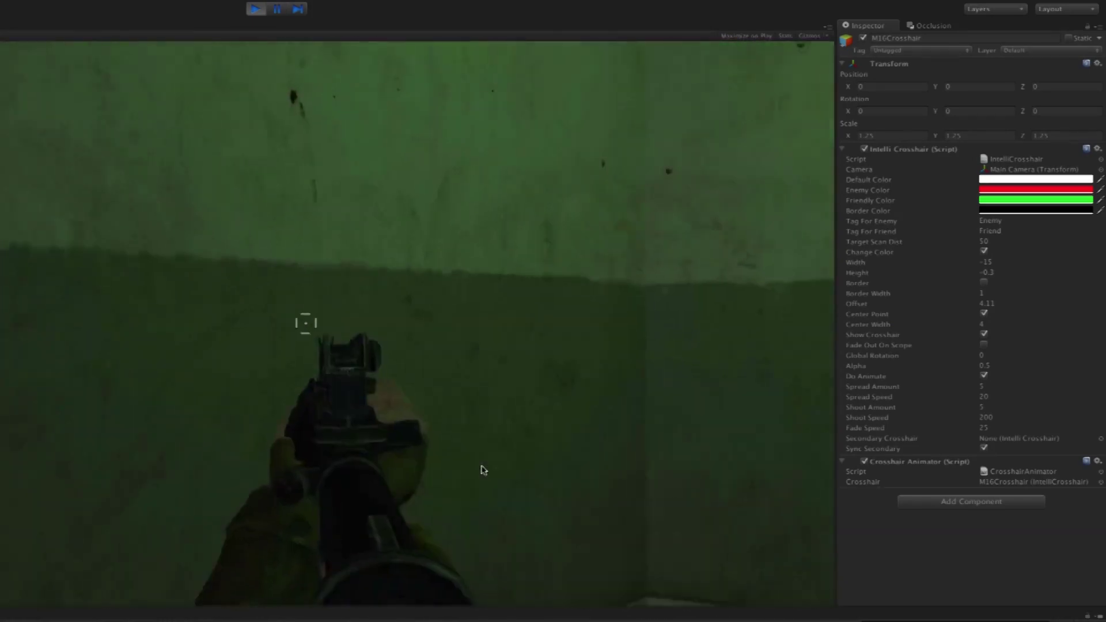
pyautogui.rightClick(536, 474)
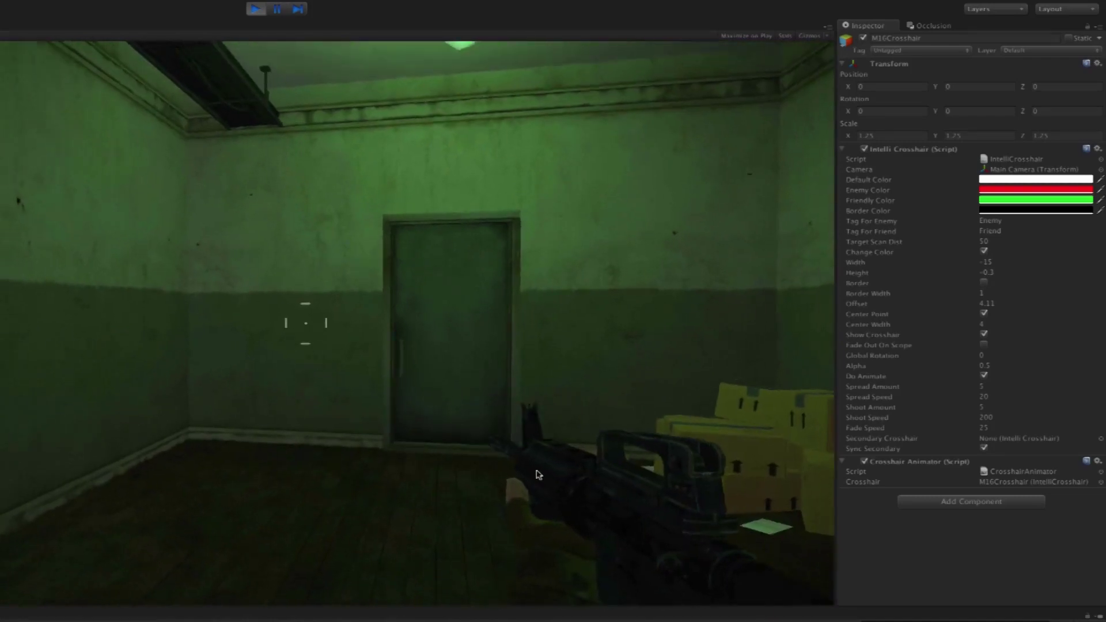
pyautogui.rightClick(535, 474)
pyautogui.rightClick(533, 473)
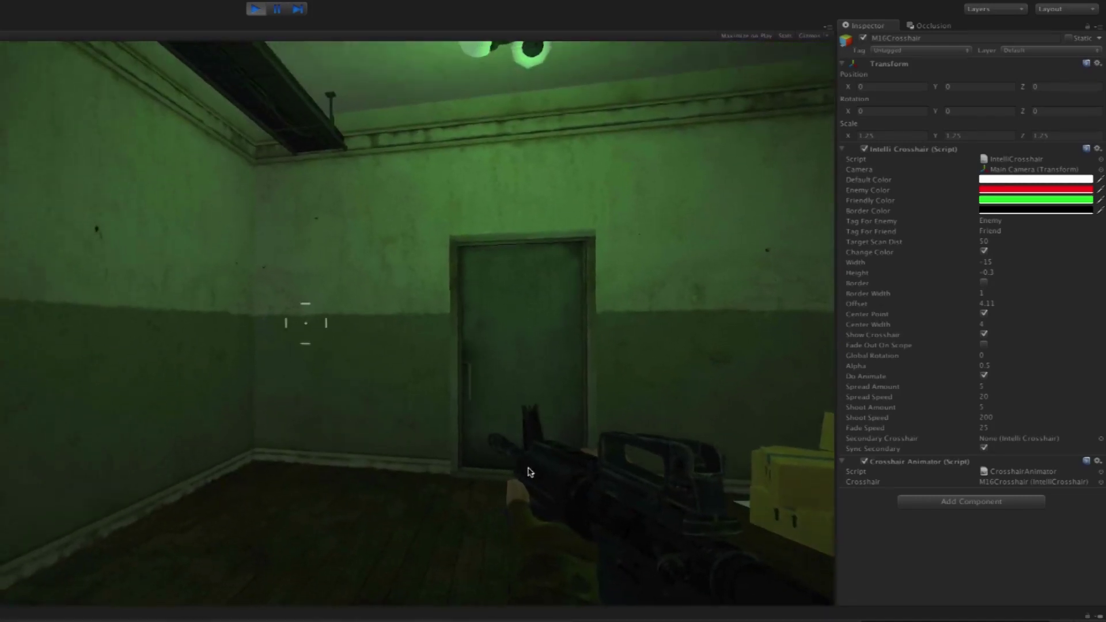
pyautogui.rightClick(530, 472)
pyautogui.rightClick(527, 470)
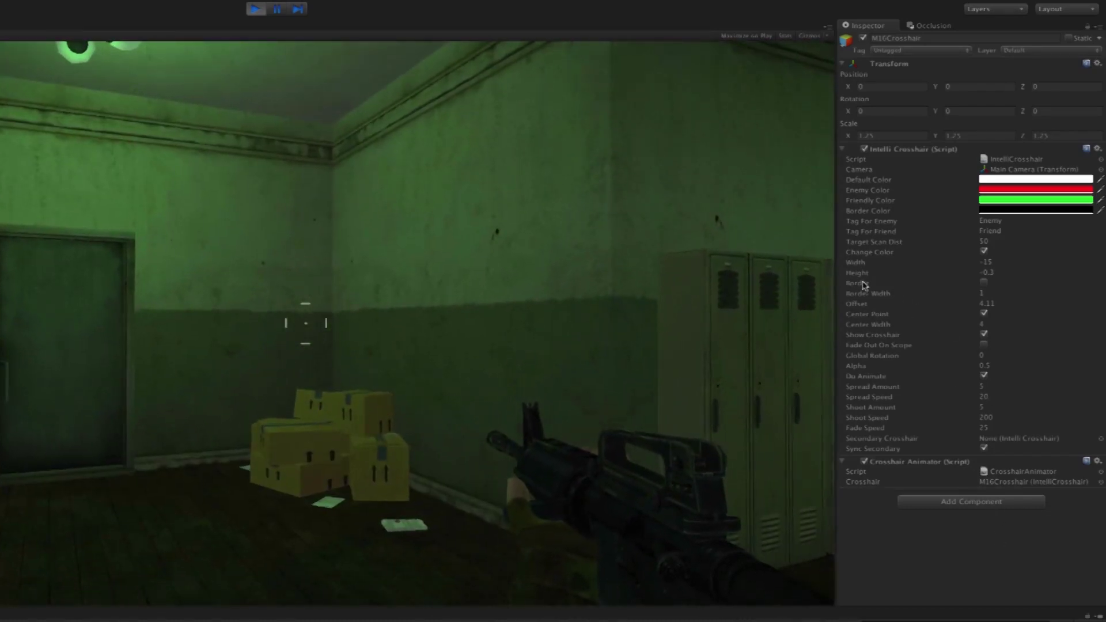
pyautogui.moveTo(858, 263)
pyautogui.mouseDown()
pyautogui.moveTo(855, 275)
pyautogui.moveTo(811, 279)
pyautogui.moveTo(876, 268)
pyautogui.mouseUp()
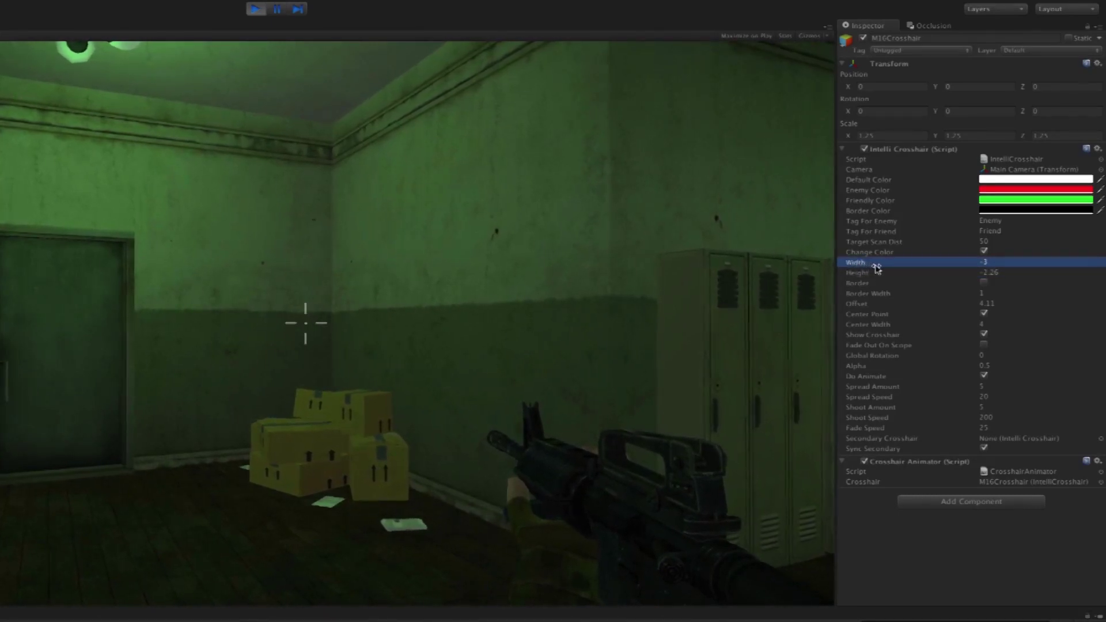
# - Rotate the crosshair to 45° and set Width 3, Height -1.57 and Center Width 3
pyautogui.click(998, 355)
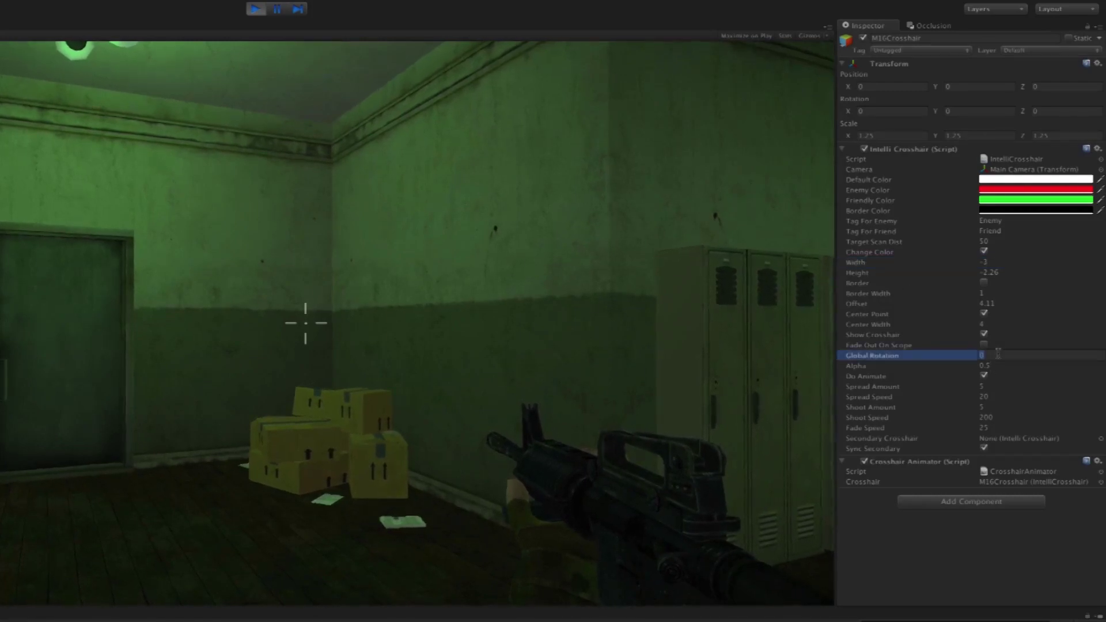
pyautogui.write('45')
pyautogui.press('Return')
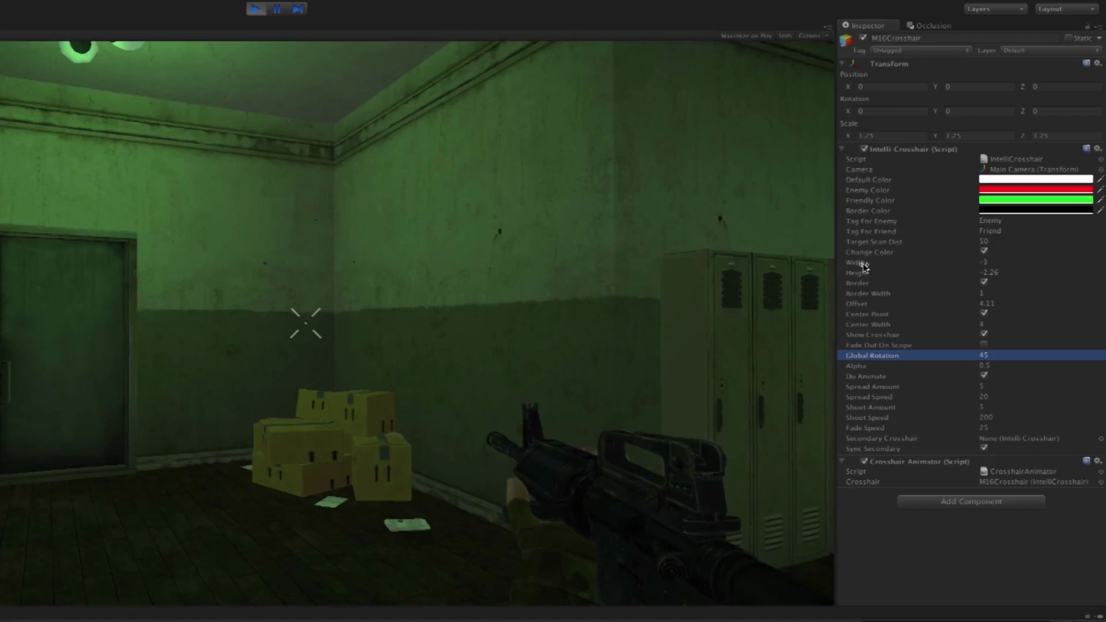
pyautogui.moveTo(862, 264); pyautogui.dragTo(869, 265)
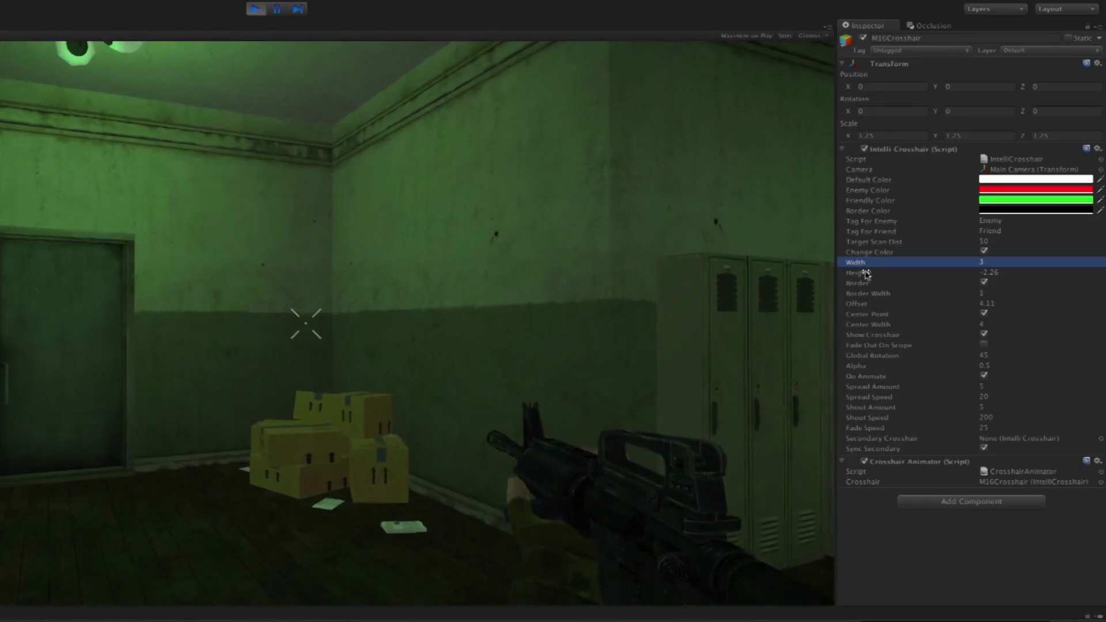
pyautogui.click(868, 274)
pyautogui.moveTo(870, 275); pyautogui.dragTo(883, 275)
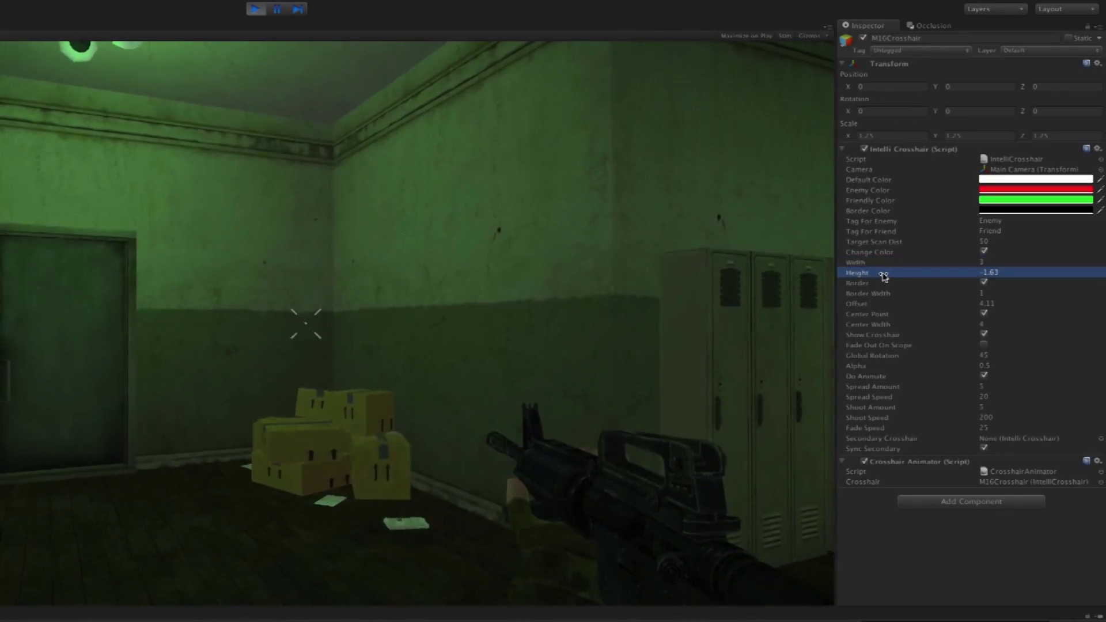
pyautogui.click(879, 315)
pyautogui.click(872, 325)
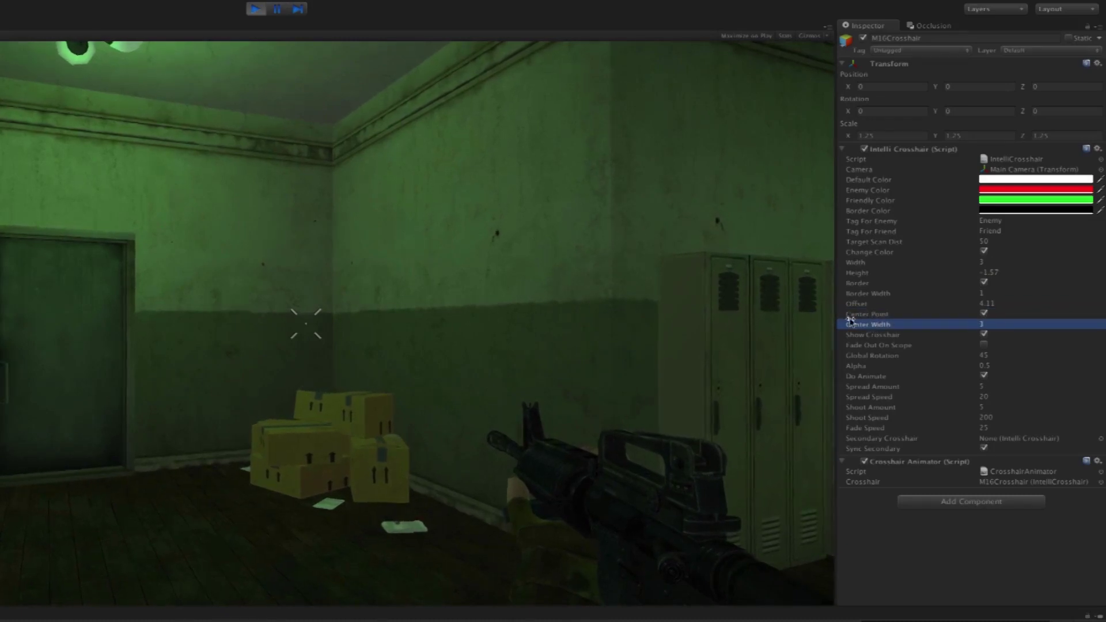
# - Walk around the locker room and toggle aiming to test the angled crosshair
pyautogui.click(339, 246)
pyautogui.press('w')
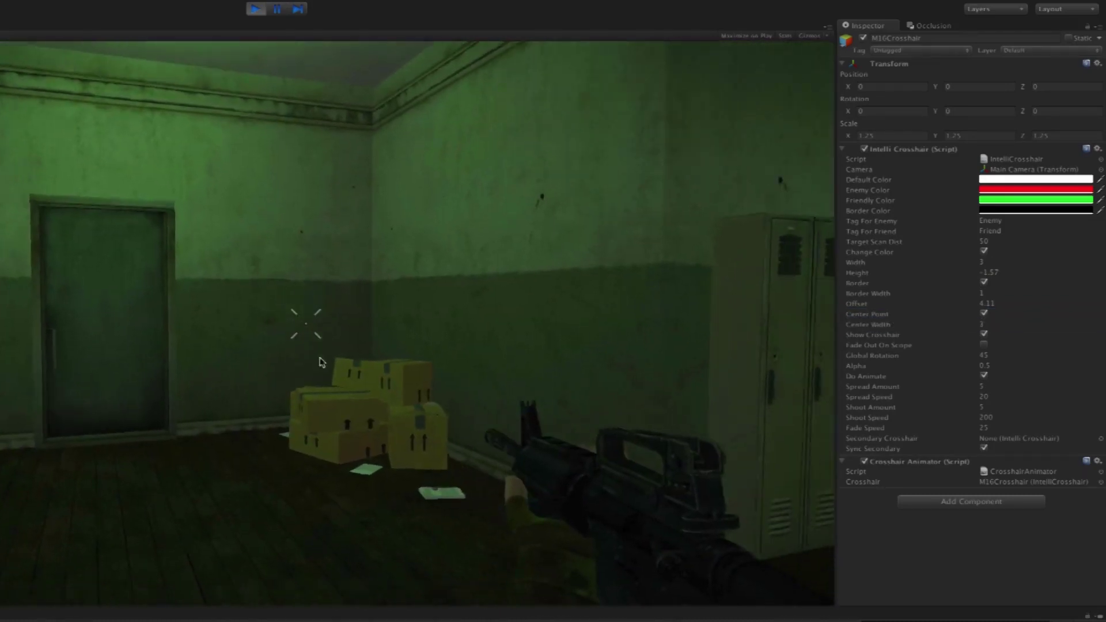
pyautogui.press('s')
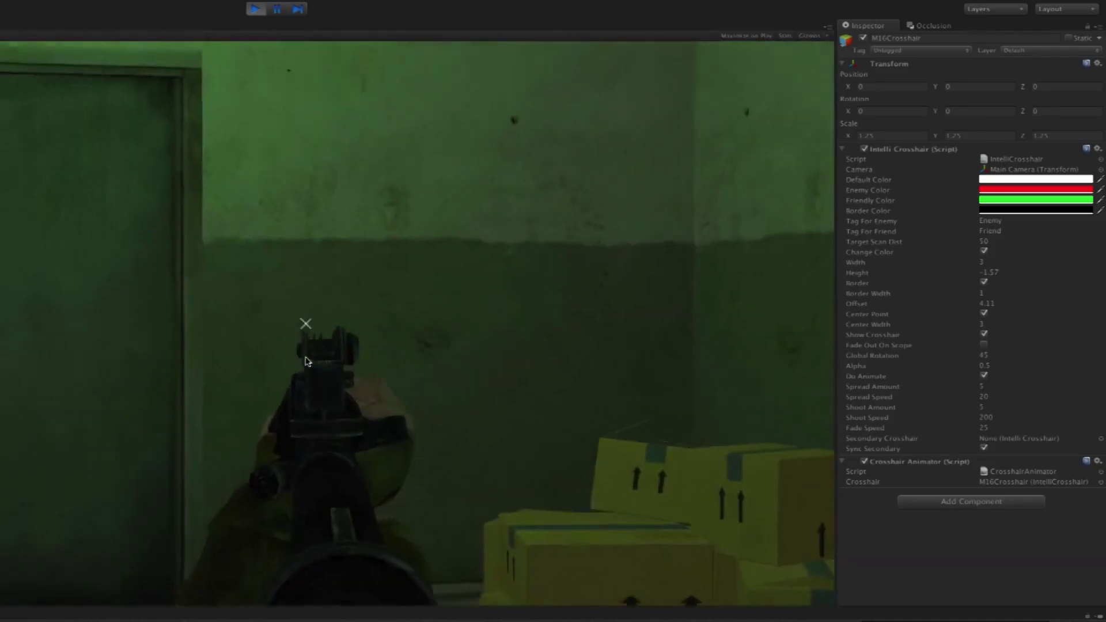
pyautogui.rightClick(306, 358)
pyautogui.rightClick(306, 358)
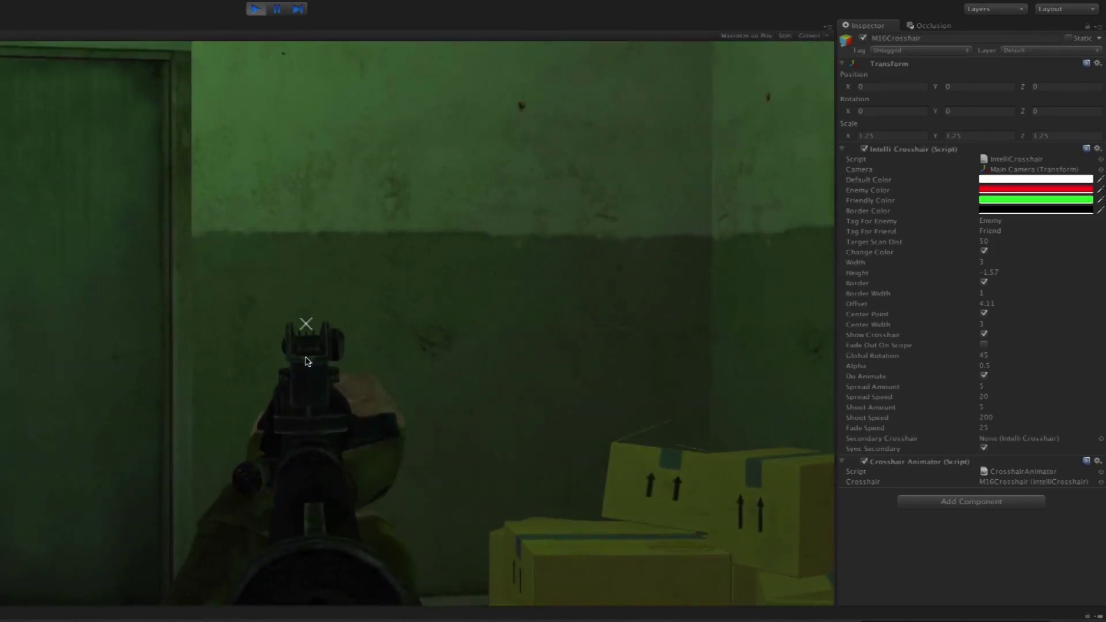
pyautogui.rightClick(305, 358)
pyautogui.press('w')
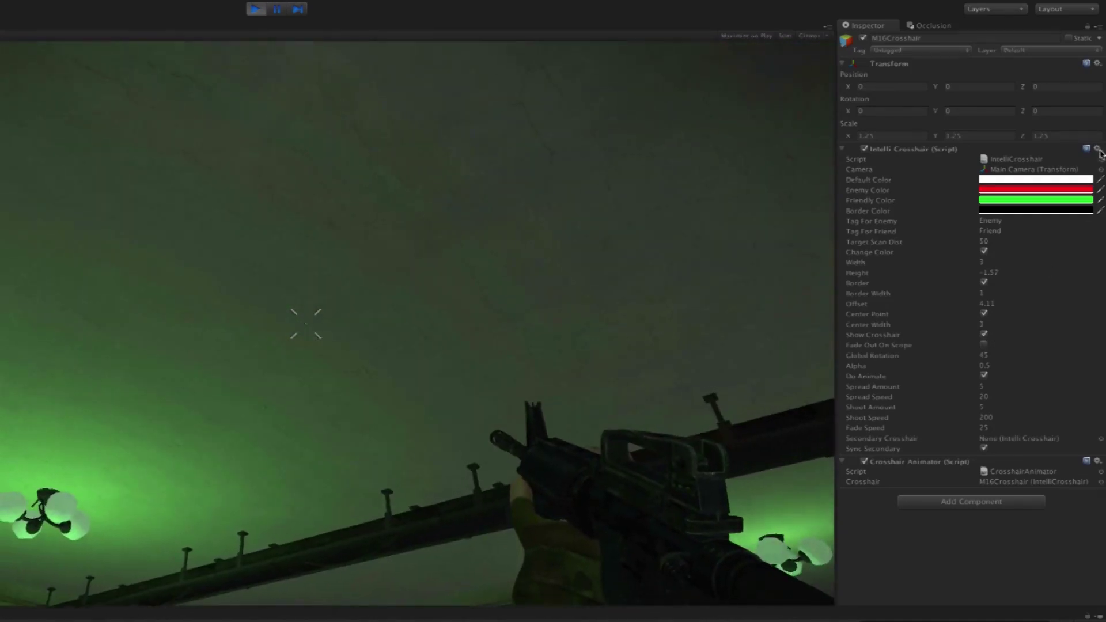
# - Copy the Intelli Crosshair component in play mode, stop playing, then paste its values back onto M16Crosshair
pyautogui.click(1098, 151)
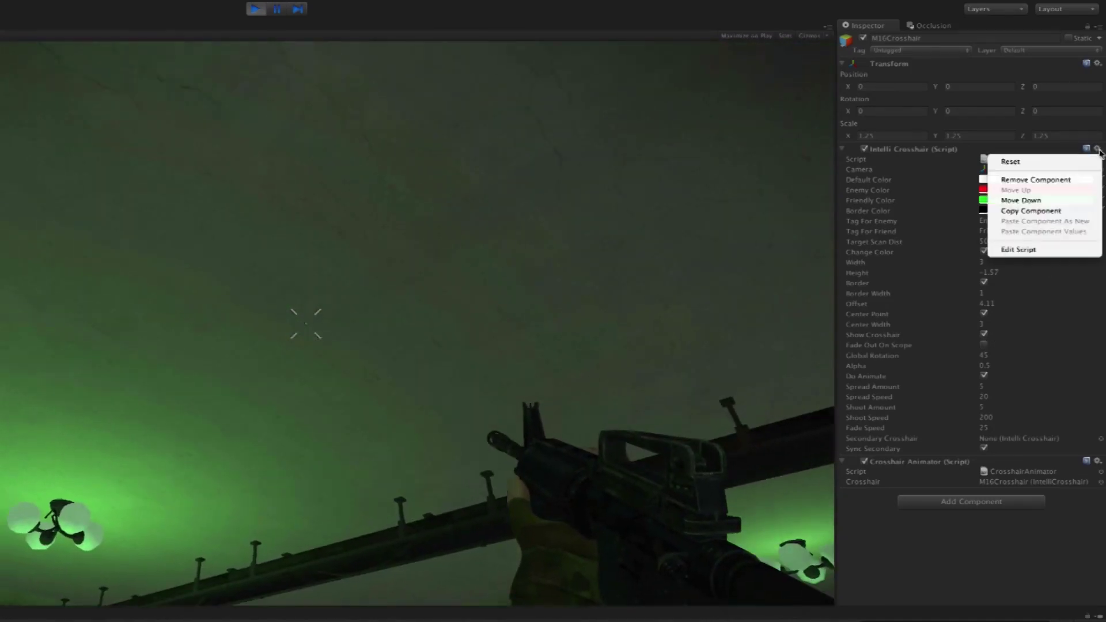
pyautogui.click(1054, 210)
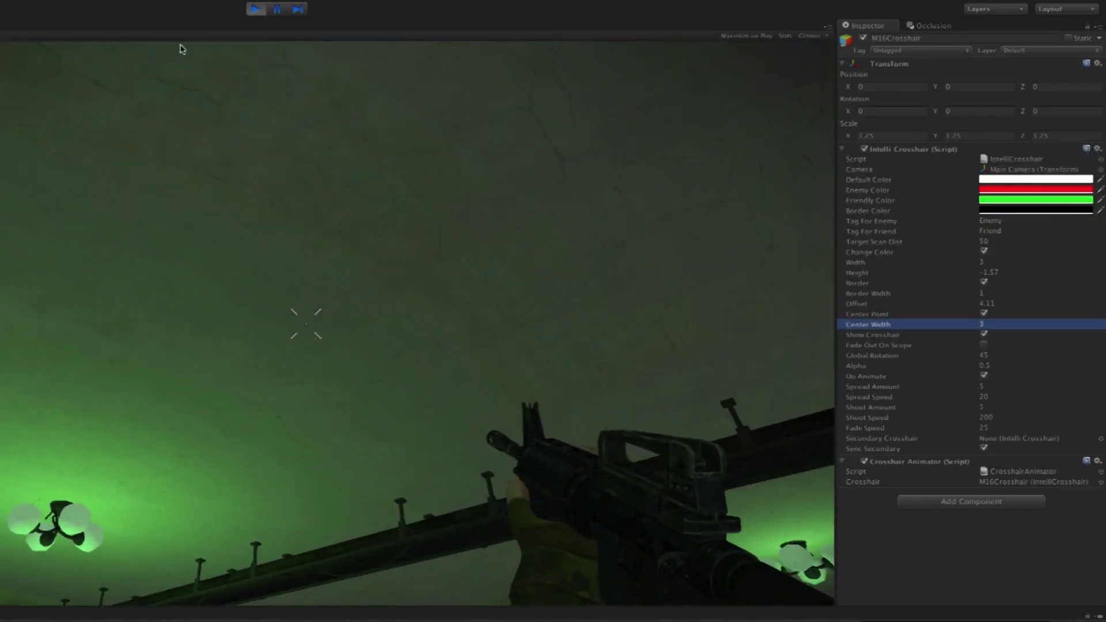
pyautogui.hotkey('ctrl', 'p')
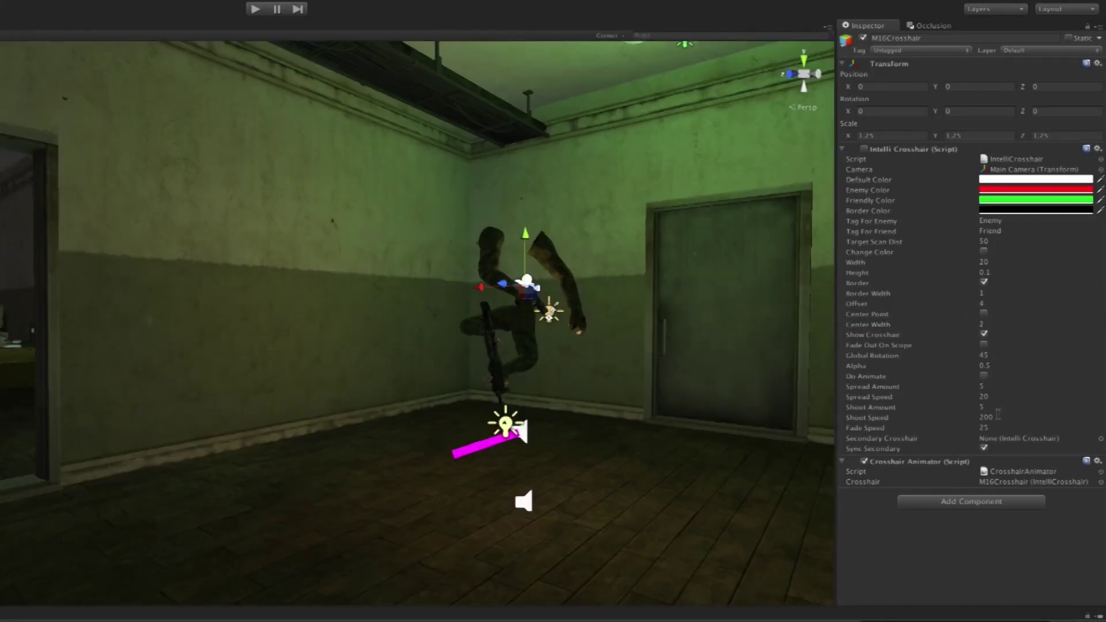
pyautogui.click(1097, 151)
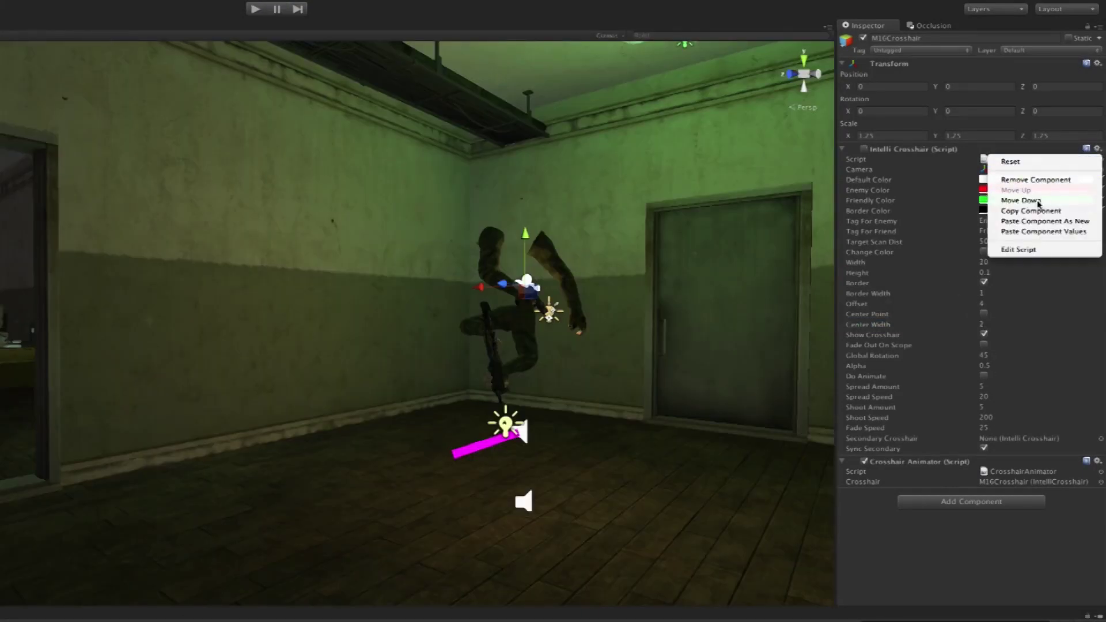
pyautogui.click(1032, 232)
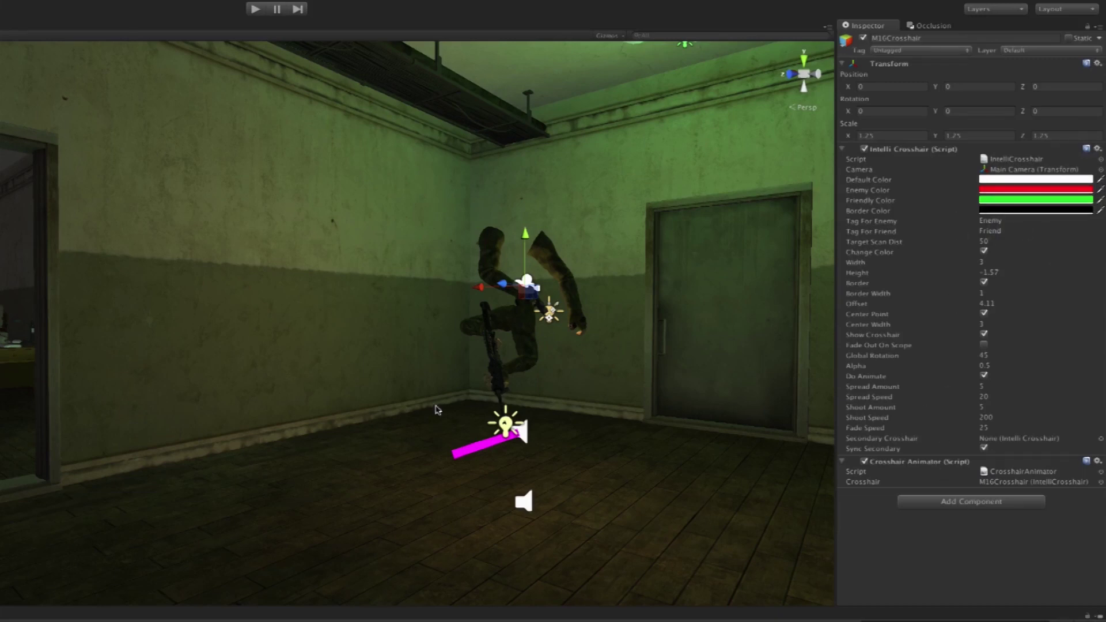